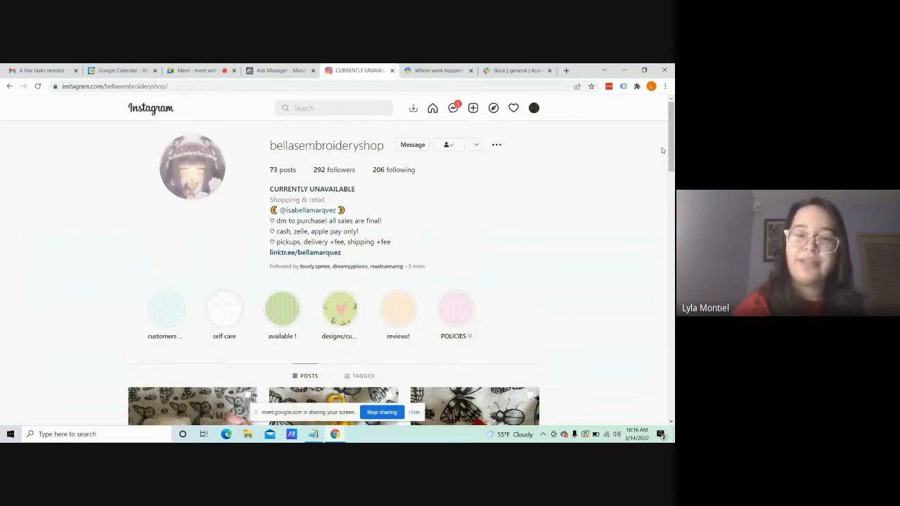
Step: Look through the embroidery shop's Instagram profile and its product posts
{"action": "left_click_drag", "start_coordinate": [672, 150], "coordinate": [673, 210]}
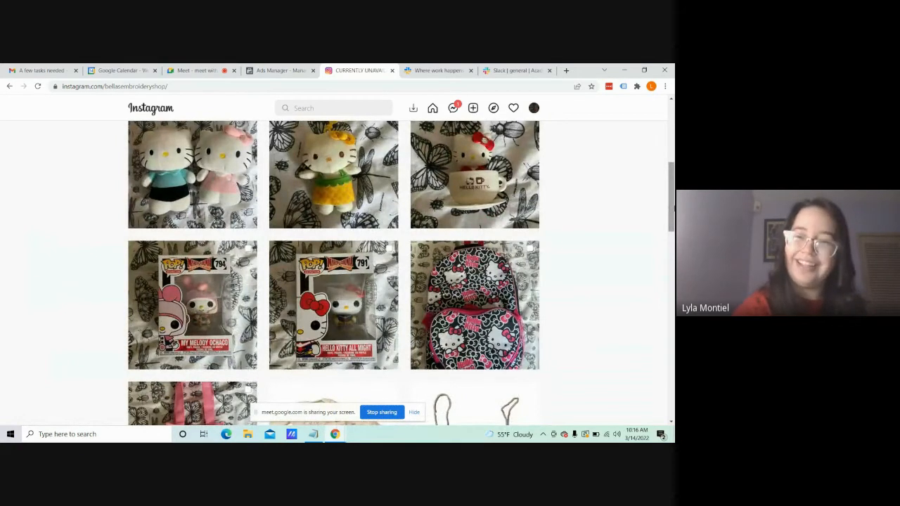
{"action": "left_click_drag", "start_coordinate": [673, 209], "coordinate": [672, 67]}
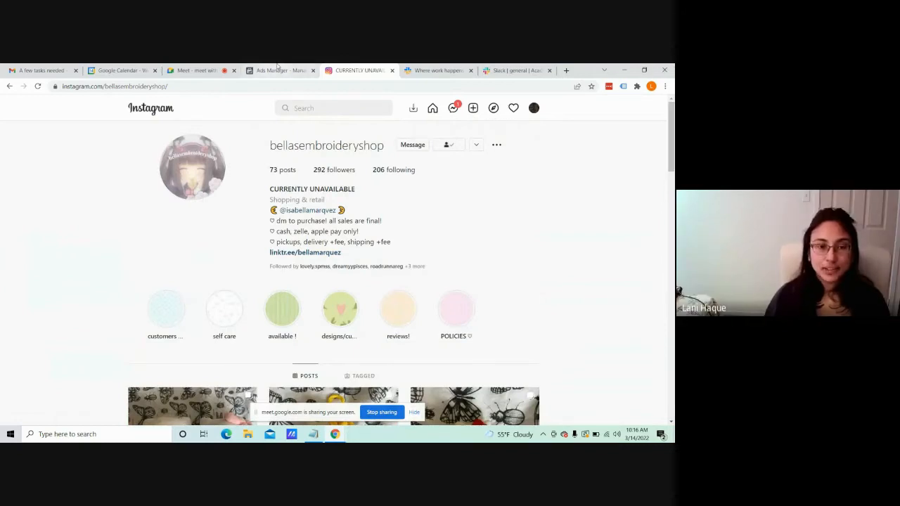
{"action": "left_click", "coordinate": [277, 69]}
{"action": "left_click", "coordinate": [356, 69]}
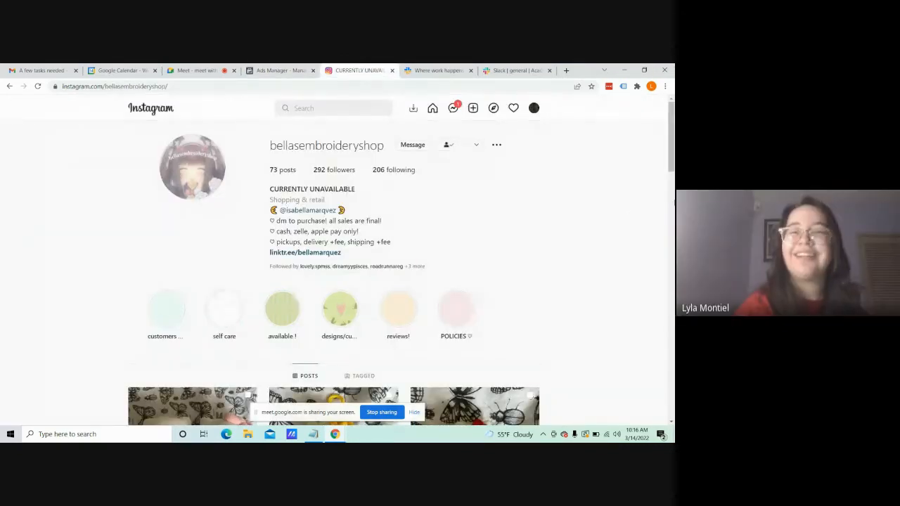
{"action": "mouse_move", "coordinate": [670, 123]}
{"action": "left_mouse_down"}
{"action": "mouse_move", "coordinate": [670, 142]}
{"action": "mouse_move", "coordinate": [670, 124]}
{"action": "left_mouse_up"}
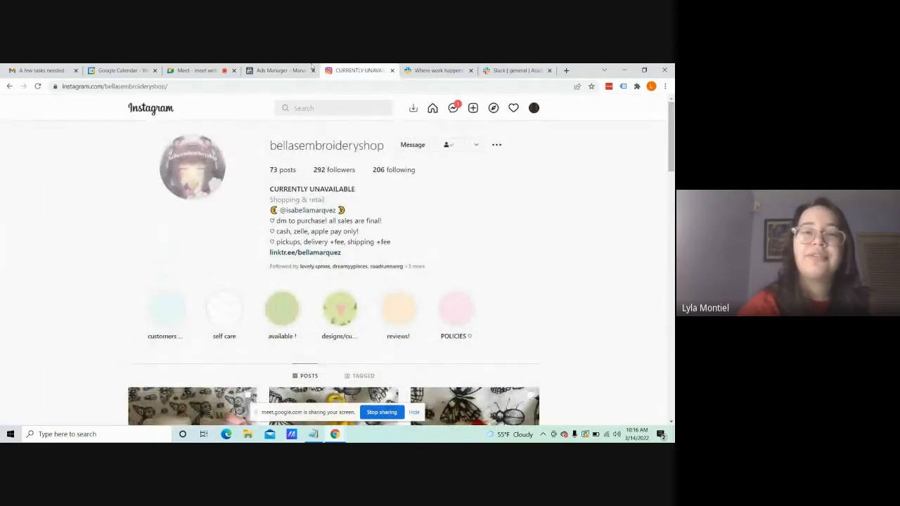
Step: Switch to Ads Manager and create a new campaign with the Traffic objective instead of using the existing campaign
{"action": "left_click", "coordinate": [289, 67]}
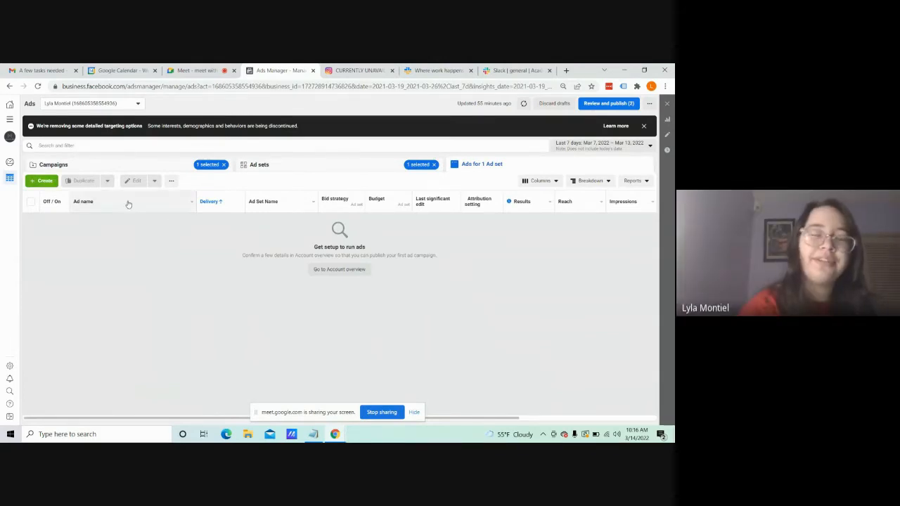
{"action": "left_click", "coordinate": [45, 181]}
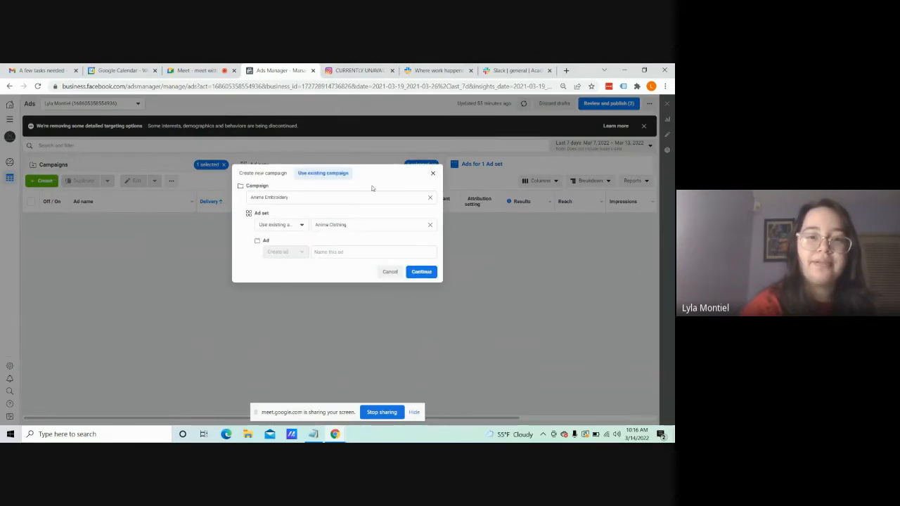
{"action": "left_click", "coordinate": [428, 199]}
{"action": "left_click", "coordinate": [430, 199]}
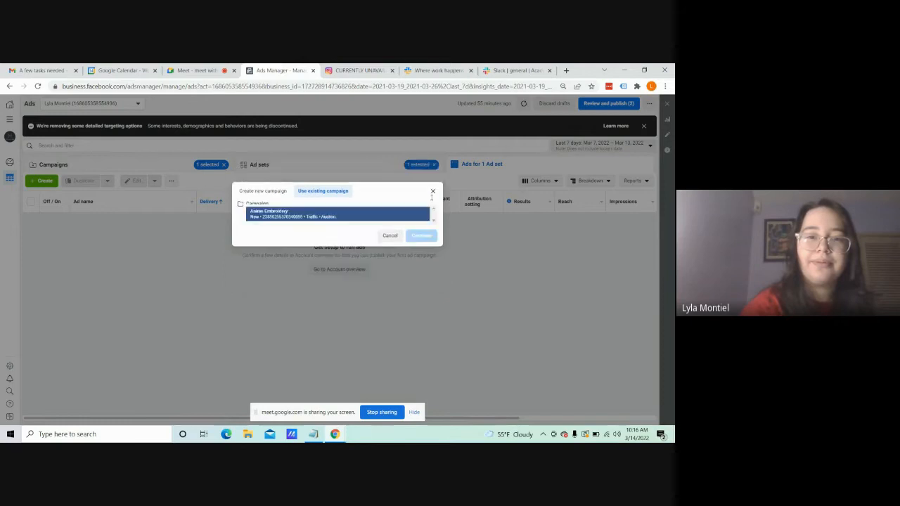
{"action": "left_click", "coordinate": [278, 193]}
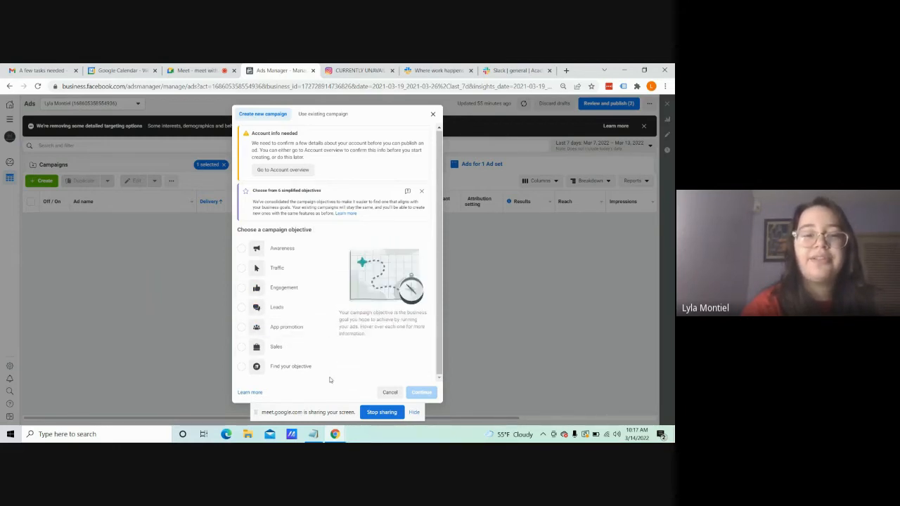
{"action": "left_click", "coordinate": [298, 272]}
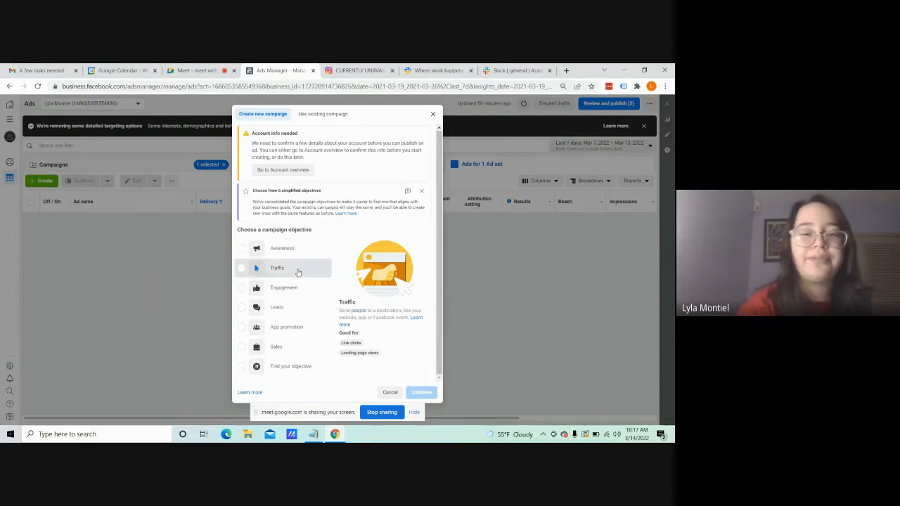
{"action": "left_click", "coordinate": [424, 393]}
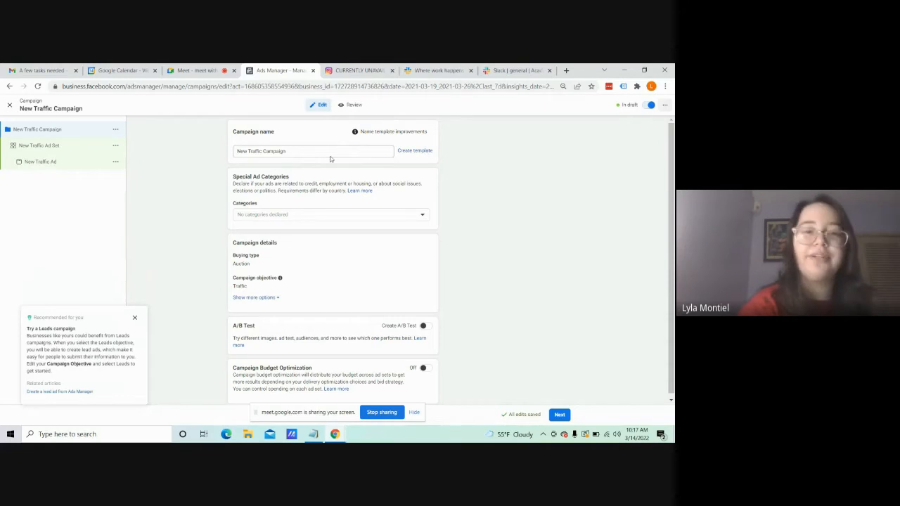
Step: Name the campaign "Anime Embroidery" and dismiss the Leads campaign recommendation
{"action": "triple_click", "coordinate": [321, 150]}
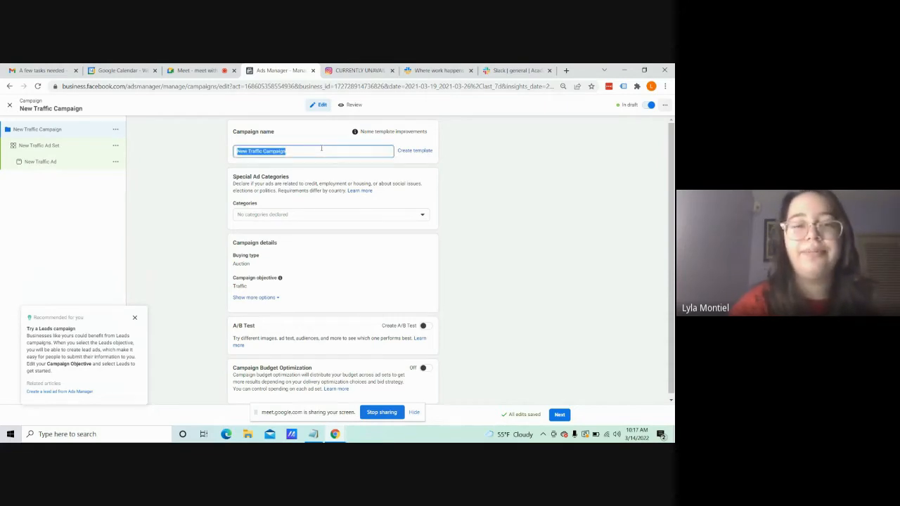
{"action": "type", "text": "A"}
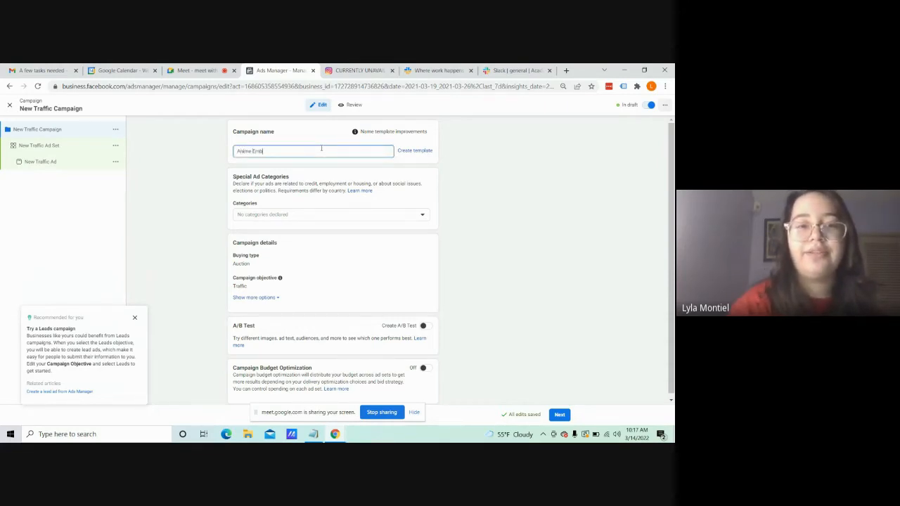
{"action": "type", "text": "nime Embroidery"}
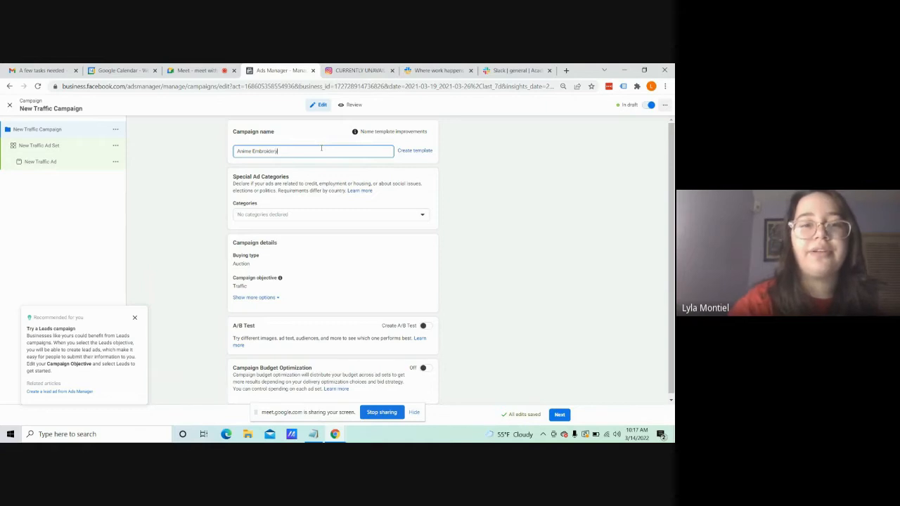
{"action": "left_click", "coordinate": [135, 317]}
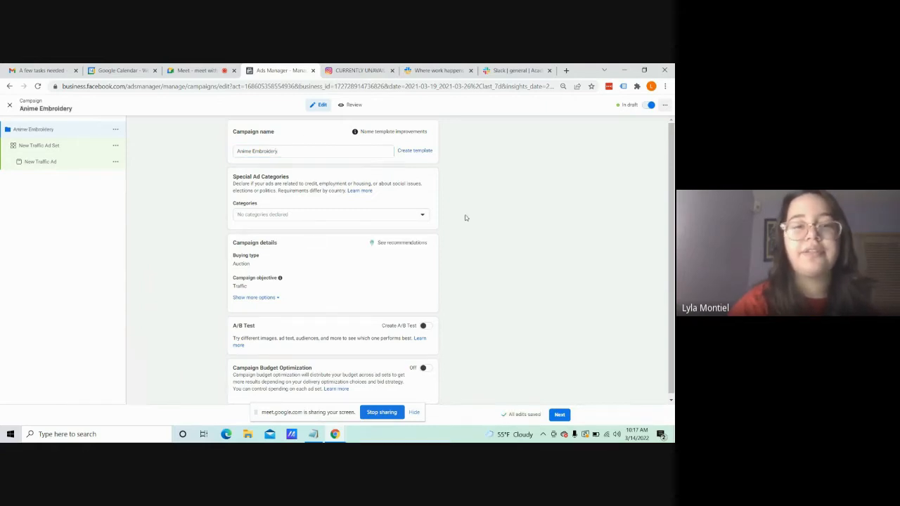
Step: Review the available special ad categories for the campaign without declaring any
{"action": "left_click_drag", "start_coordinate": [674, 184], "coordinate": [674, 204]}
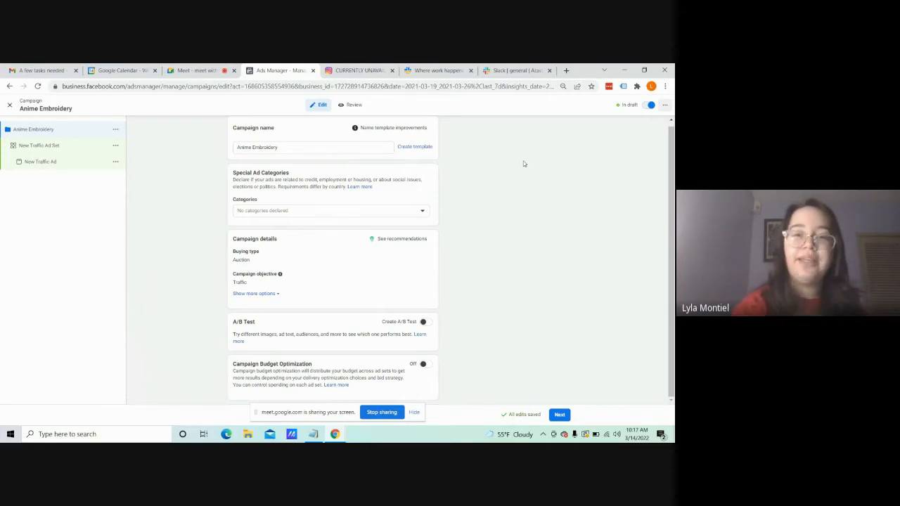
{"action": "left_click", "coordinate": [424, 211]}
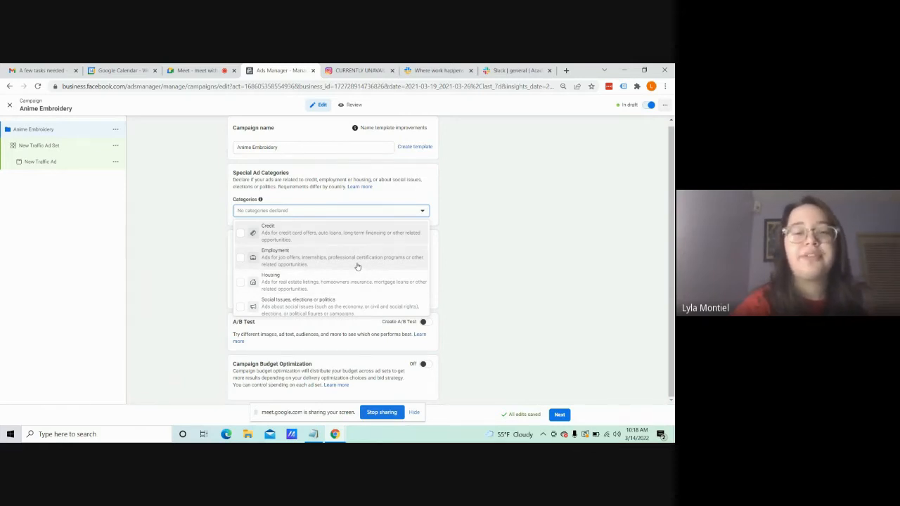
{"action": "left_click", "coordinate": [423, 212]}
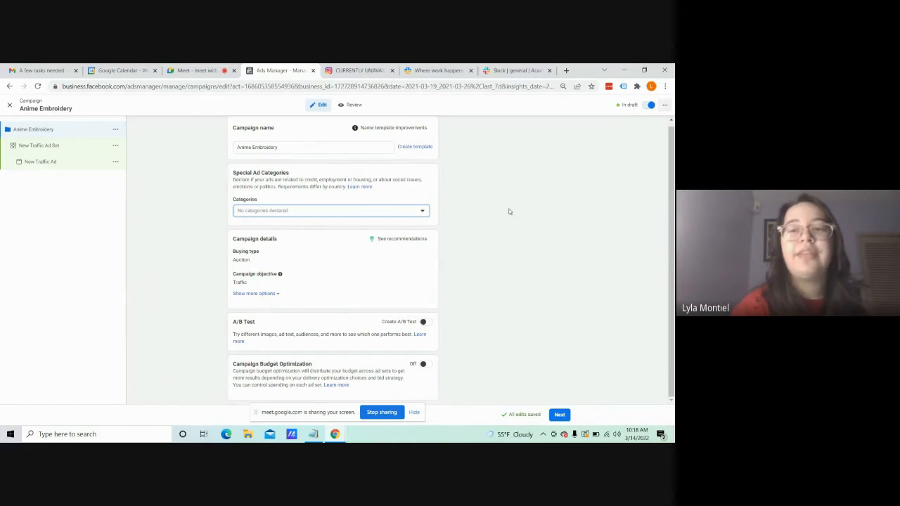
{"action": "left_click", "coordinate": [672, 190]}
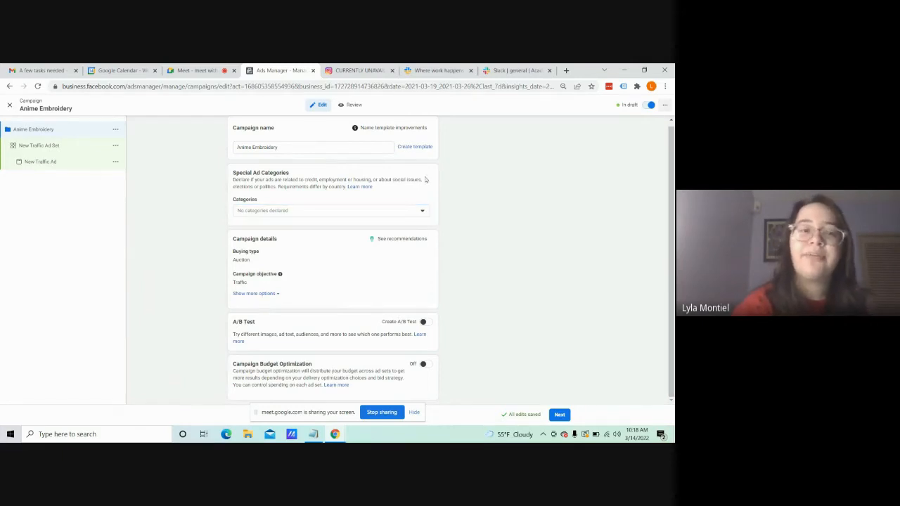
{"action": "left_click", "coordinate": [383, 212]}
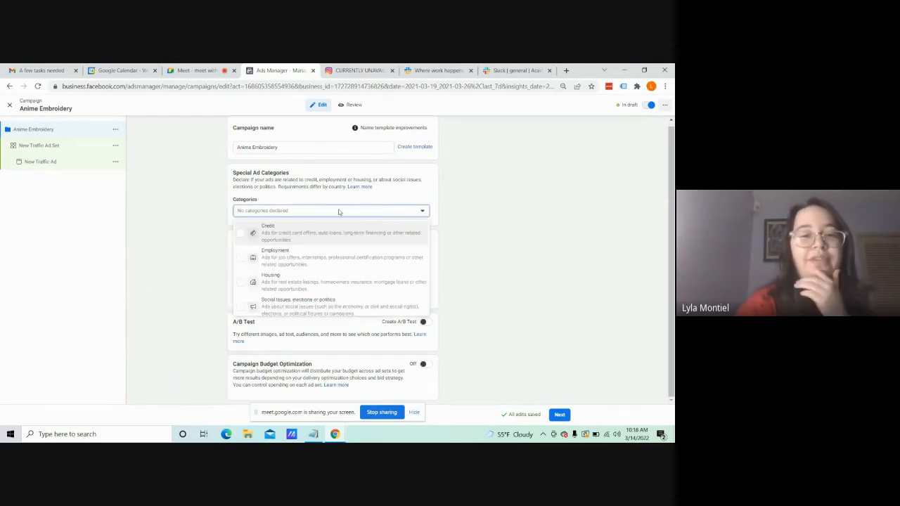
{"action": "left_click", "coordinate": [376, 212]}
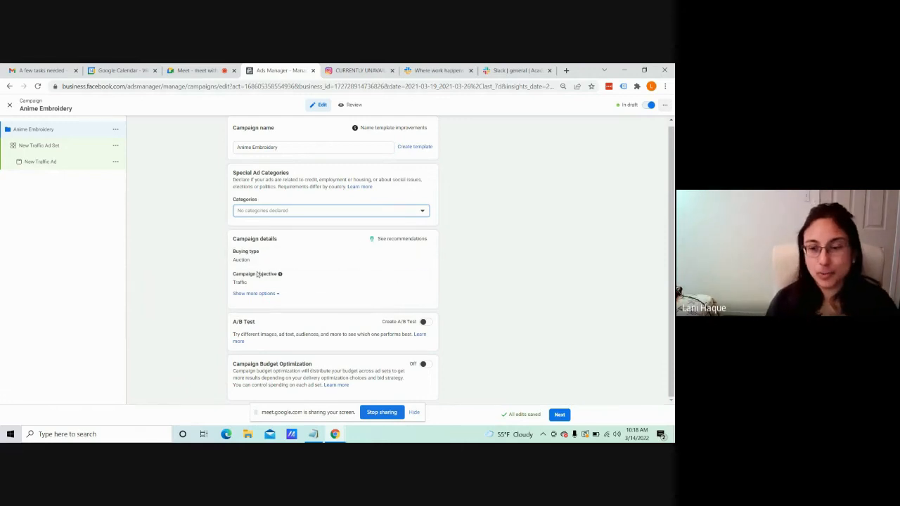
{"action": "left_click", "coordinate": [324, 209]}
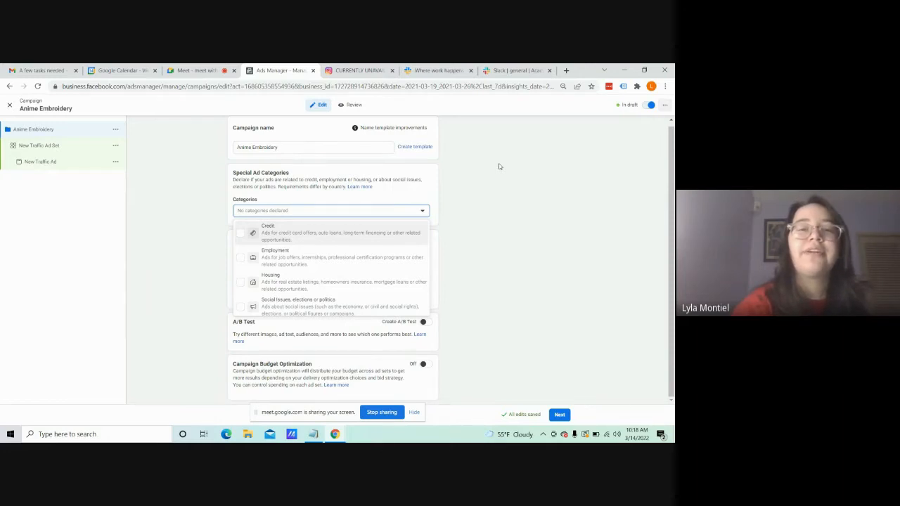
Step: Search the web for "facebook ad policy" in a new browser tab and place that tab beside Ads Manager
{"action": "left_click", "coordinate": [566, 71]}
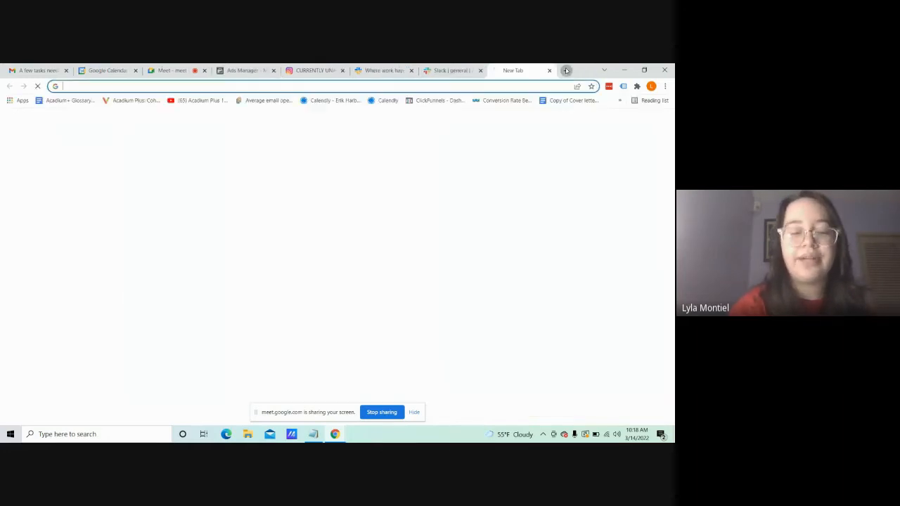
{"action": "type", "text": "facebook ad l"}
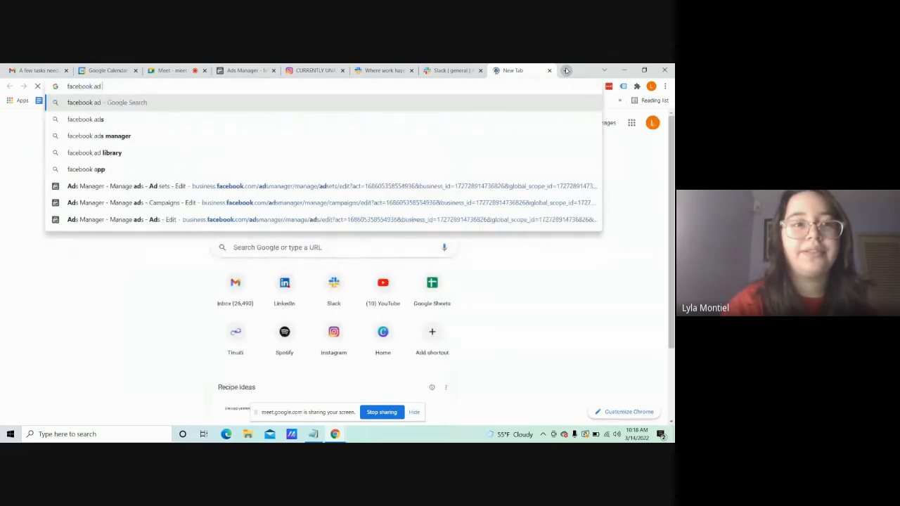
{"action": "key", "text": "BackSpace"}
{"action": "key", "text": "BackSpace"}
{"action": "type", "text": "policy"}
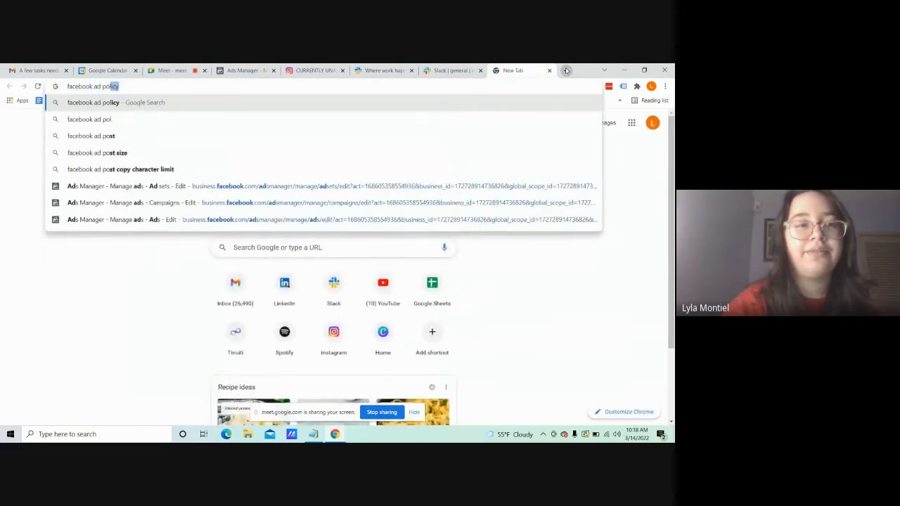
{"action": "key", "text": "Return"}
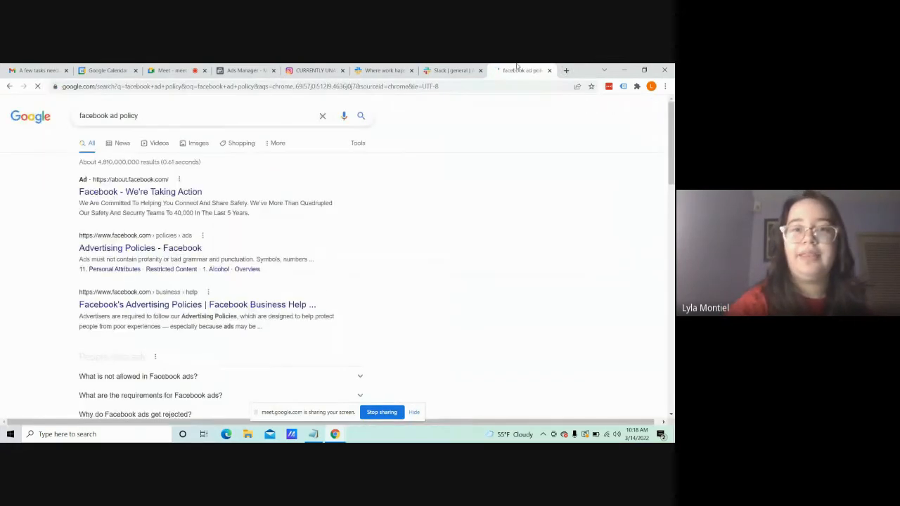
{"action": "left_click_drag", "start_coordinate": [517, 68], "coordinate": [325, 69]}
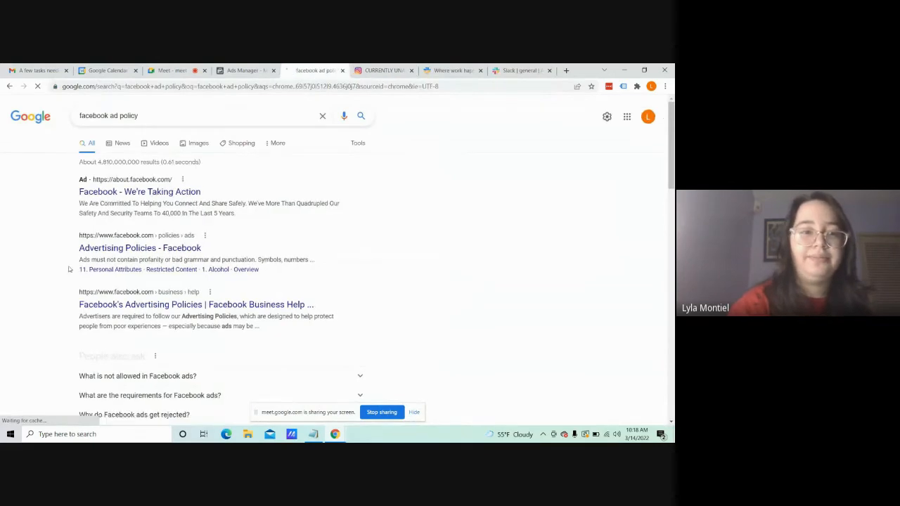
Step: Open Facebook's Advertising Policies page from the search results and examine the ad review process section
{"action": "left_click", "coordinate": [116, 251]}
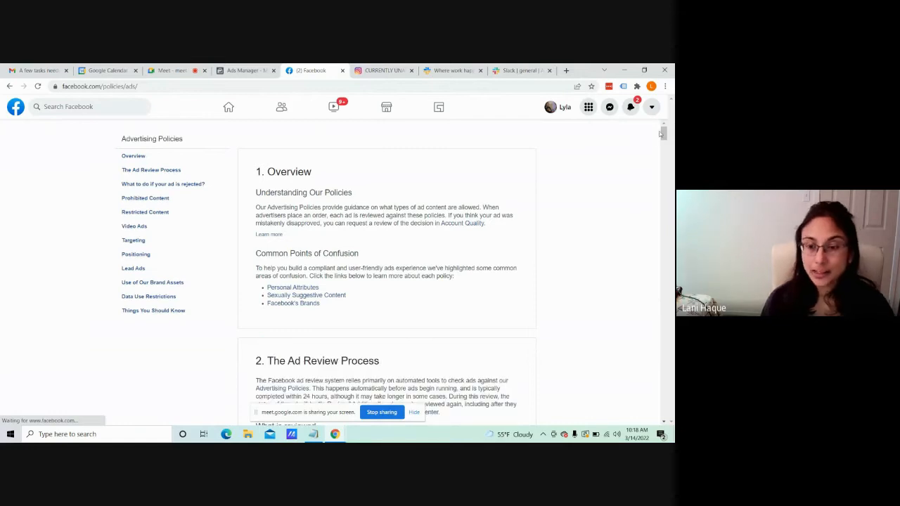
{"action": "left_click_drag", "start_coordinate": [666, 132], "coordinate": [664, 148]}
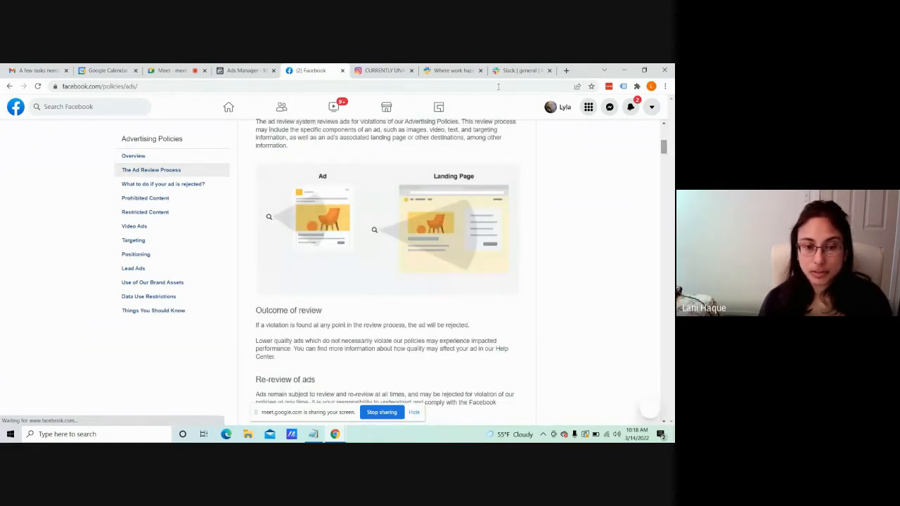
{"action": "left_click", "coordinate": [479, 84]}
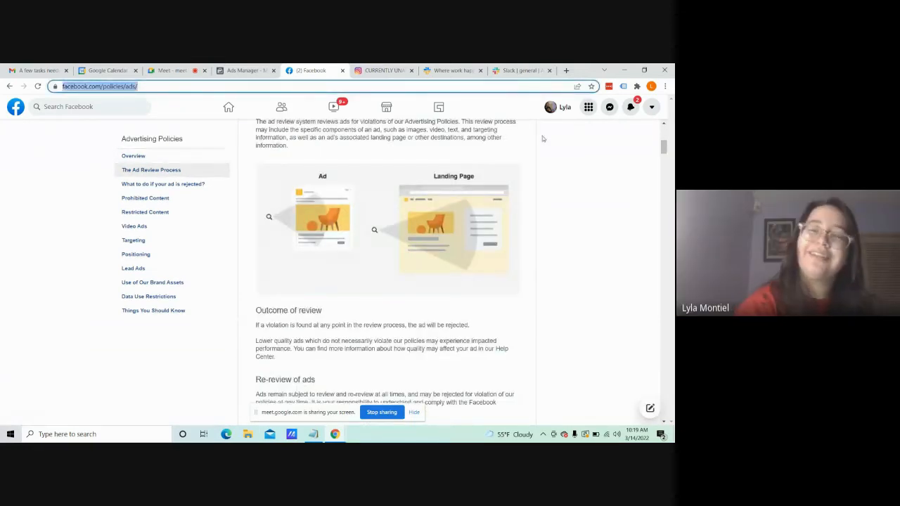
{"action": "left_click", "coordinate": [651, 224]}
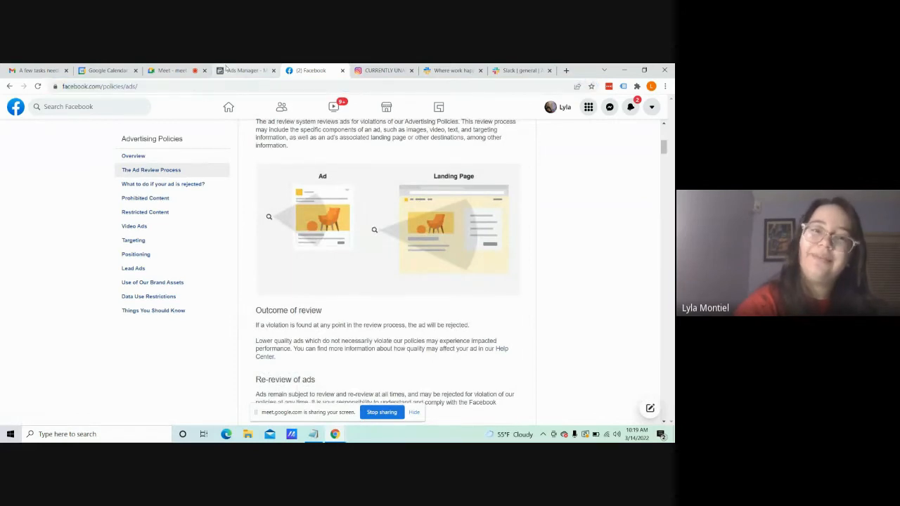
Step: Return to Ads Manager, leave the special ad categories undeclared and continue to the ad set settings
{"action": "left_click", "coordinate": [226, 68]}
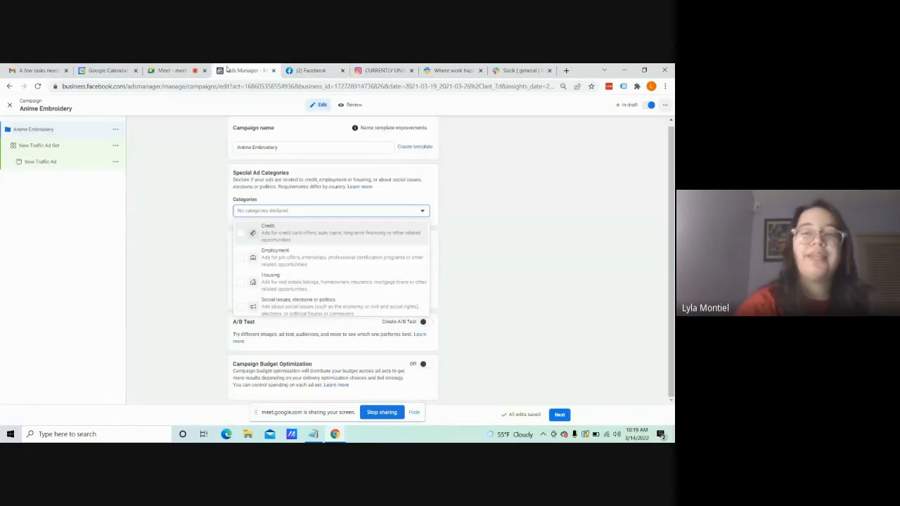
{"action": "left_click", "coordinate": [492, 173]}
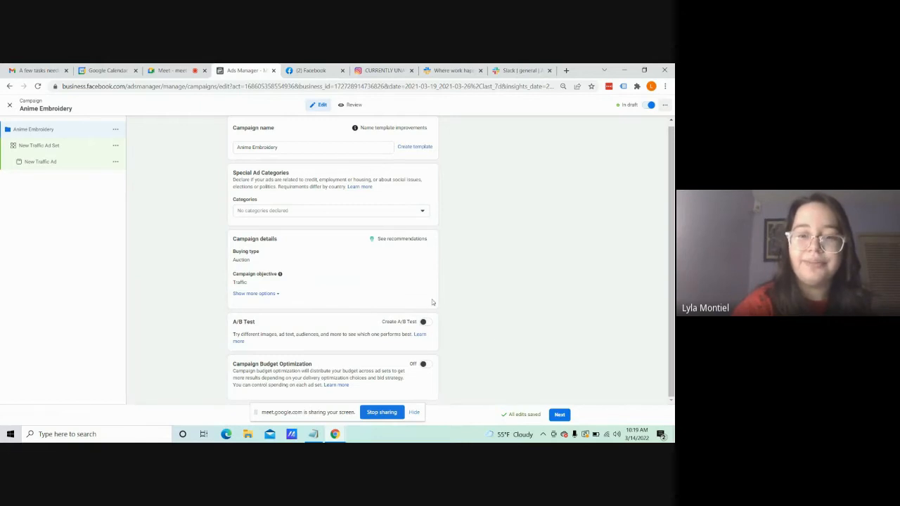
{"action": "left_click", "coordinate": [559, 415]}
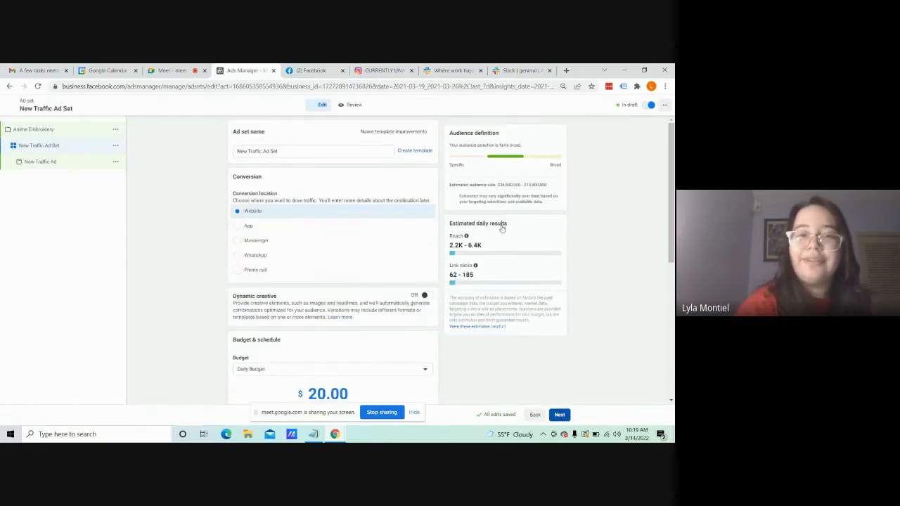
Step: Rename the new traffic ad set as "Anime Clothing"
{"action": "triple_click", "coordinate": [357, 149]}
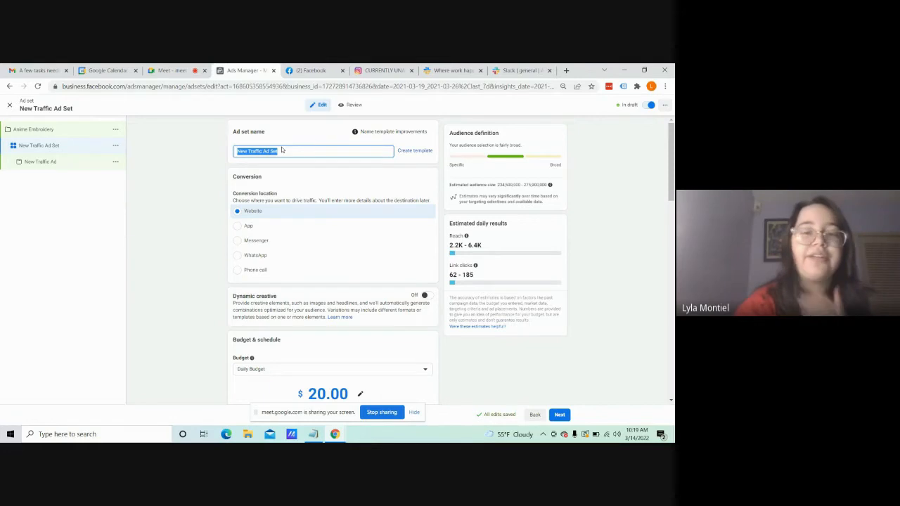
{"action": "key", "text": "BackSpace"}
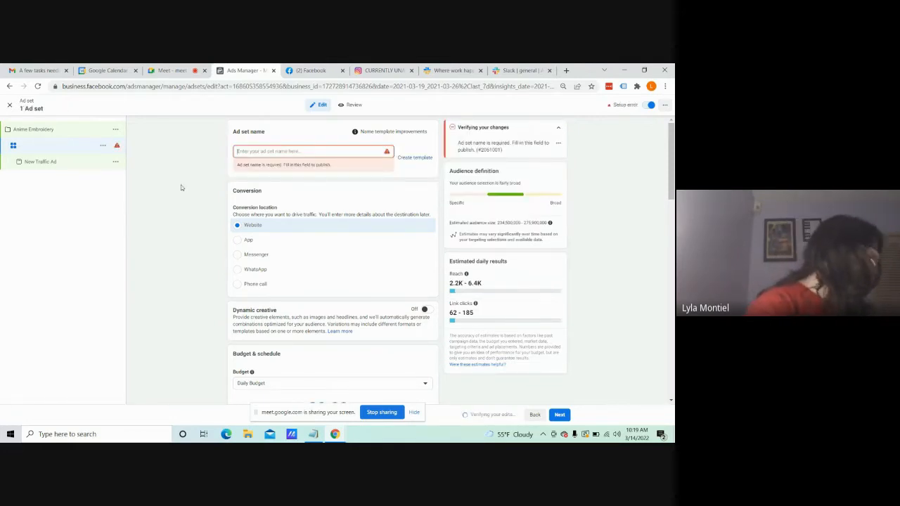
{"action": "type", "text": "Anime "}
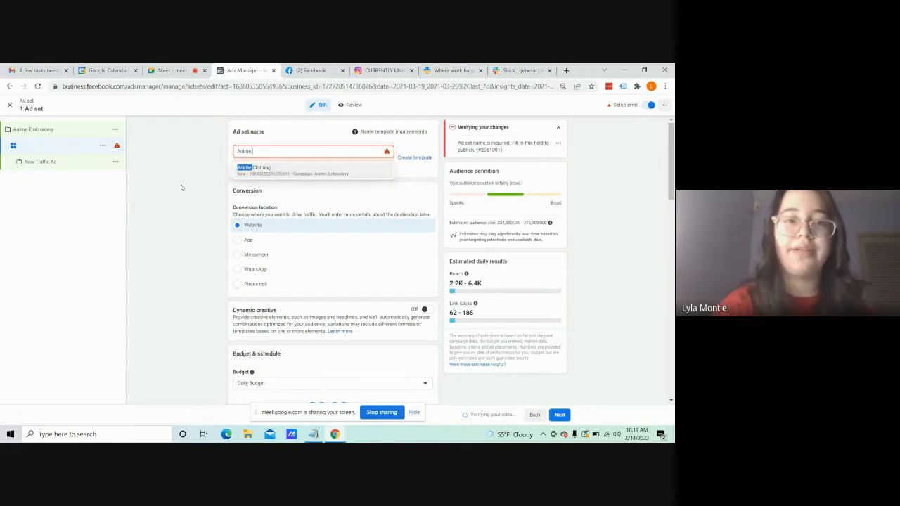
{"action": "type", "text": "Clothing"}
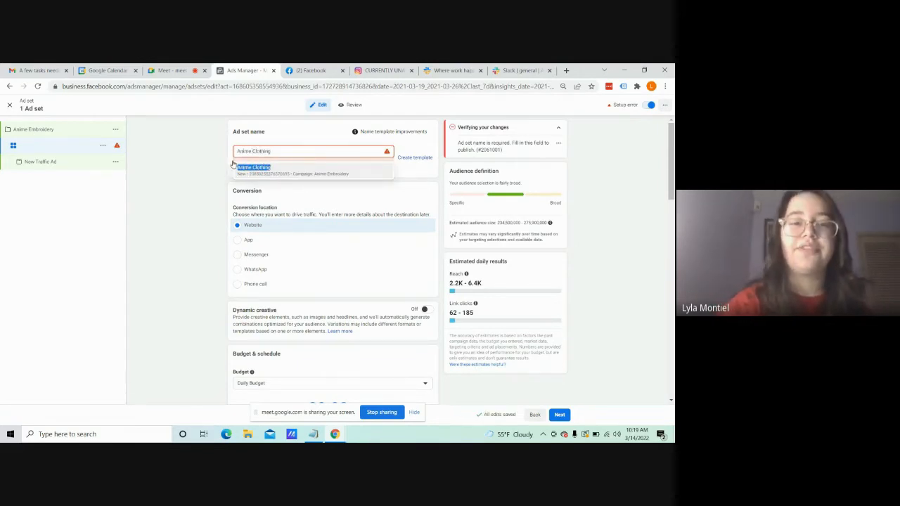
{"action": "left_click", "coordinate": [264, 167]}
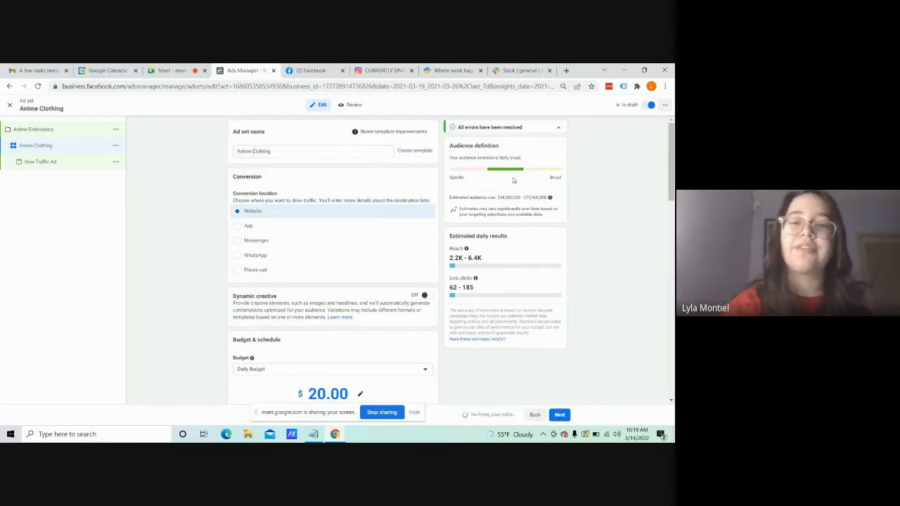
Step: Set the ad set's daily budget to $10.00 and read the explanation of estimated daily reach
{"action": "mouse_move", "coordinate": [672, 179]}
{"action": "left_mouse_down"}
{"action": "mouse_move", "coordinate": [673, 195]}
{"action": "mouse_move", "coordinate": [673, 184]}
{"action": "left_mouse_up"}
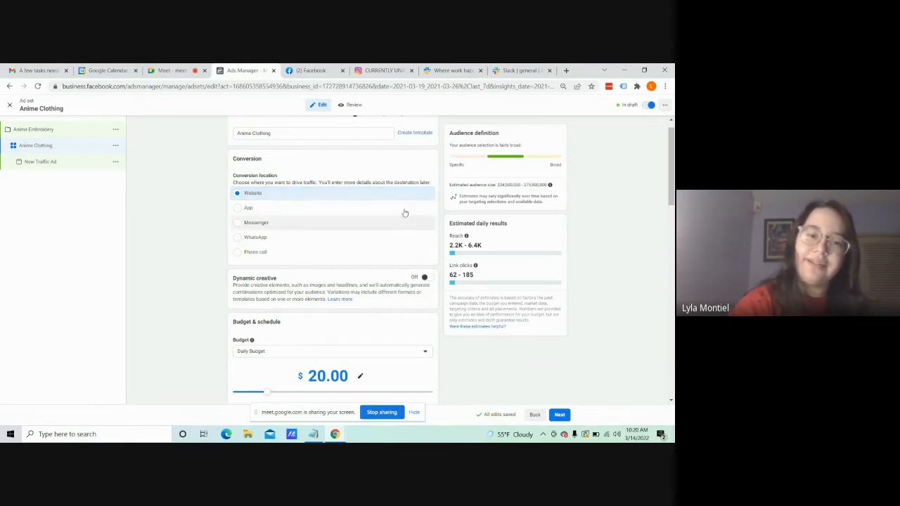
{"action": "scroll", "coordinate": [404, 211], "scroll_direction": "down", "scroll_amount": 1}
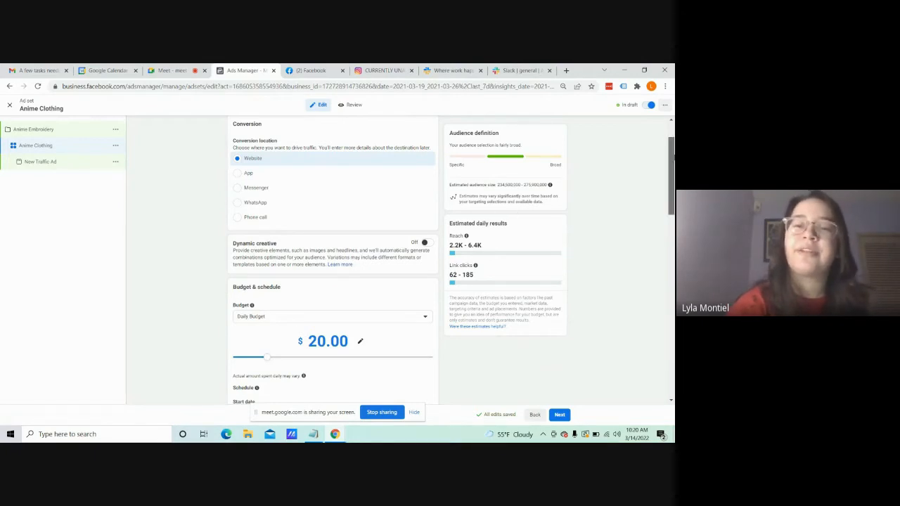
{"action": "scroll", "coordinate": [673, 177], "scroll_direction": "down", "scroll_amount": 2}
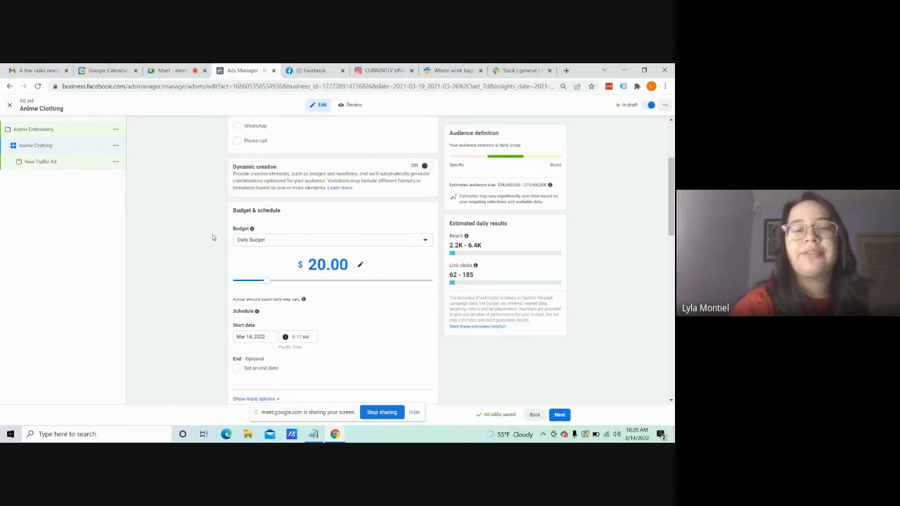
{"action": "scroll", "coordinate": [671, 200], "scroll_direction": "down", "scroll_amount": 1}
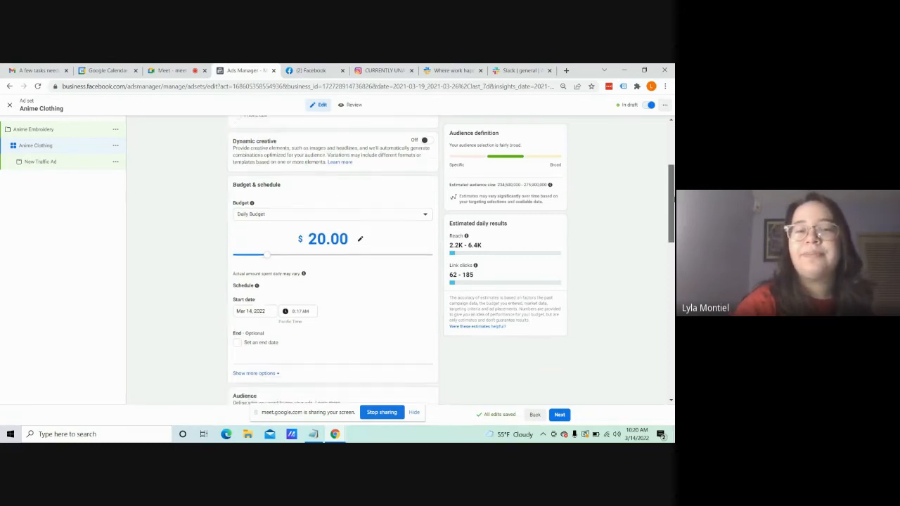
{"action": "scroll", "coordinate": [620, 225], "scroll_direction": "down", "scroll_amount": 1}
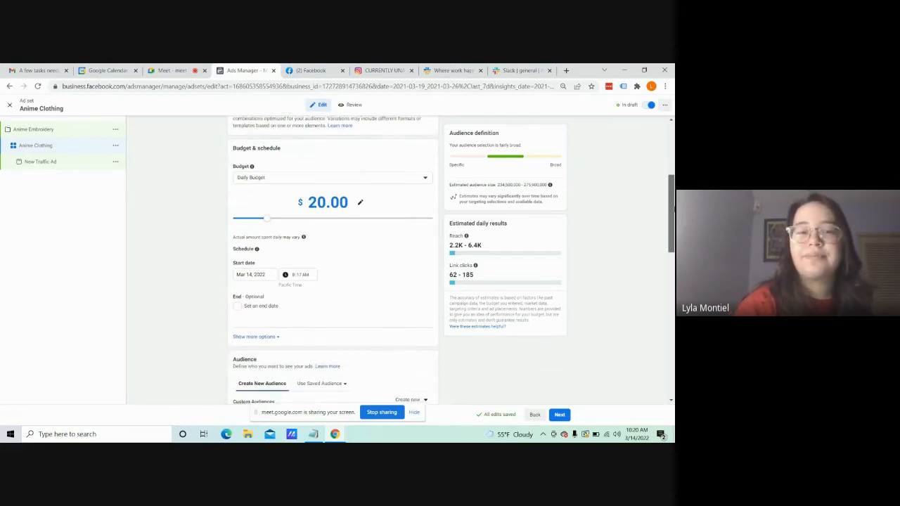
{"action": "left_click", "coordinate": [294, 171]}
{"action": "left_click", "coordinate": [294, 171]}
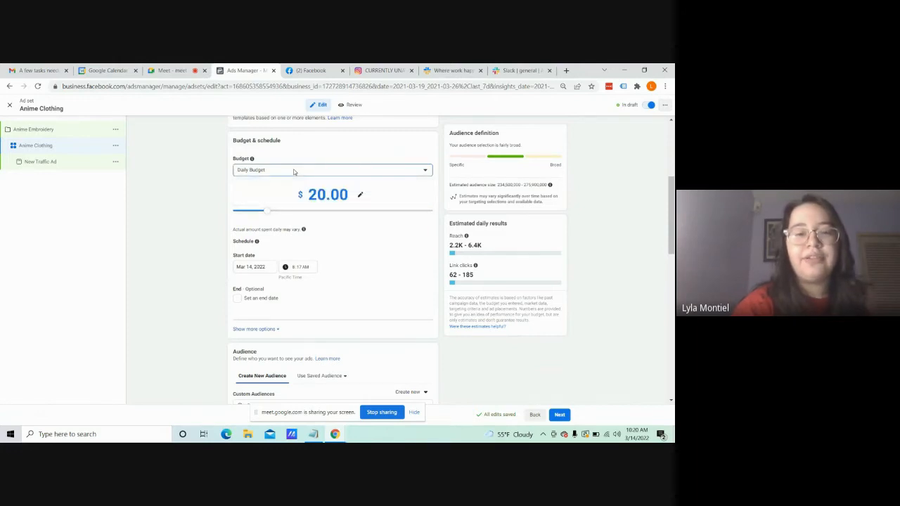
{"action": "left_click", "coordinate": [248, 213]}
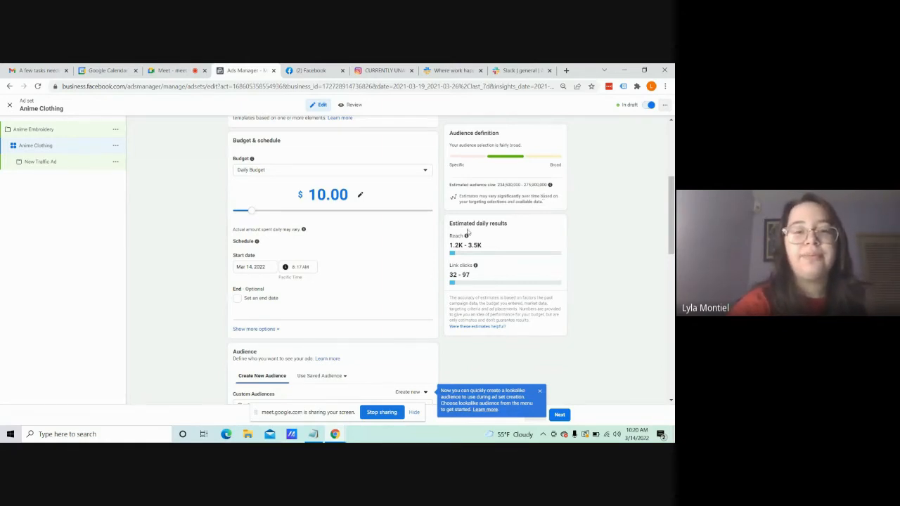
{"action": "mouse_move", "coordinate": [465, 237]}
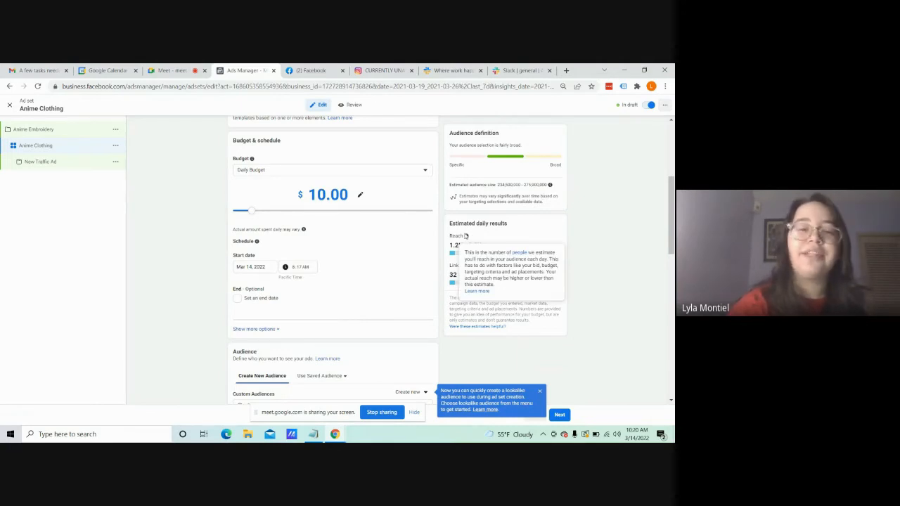
Step: Set the ad set's start time to 12:00 AM
{"action": "left_click_drag", "start_coordinate": [673, 214], "coordinate": [674, 222]}
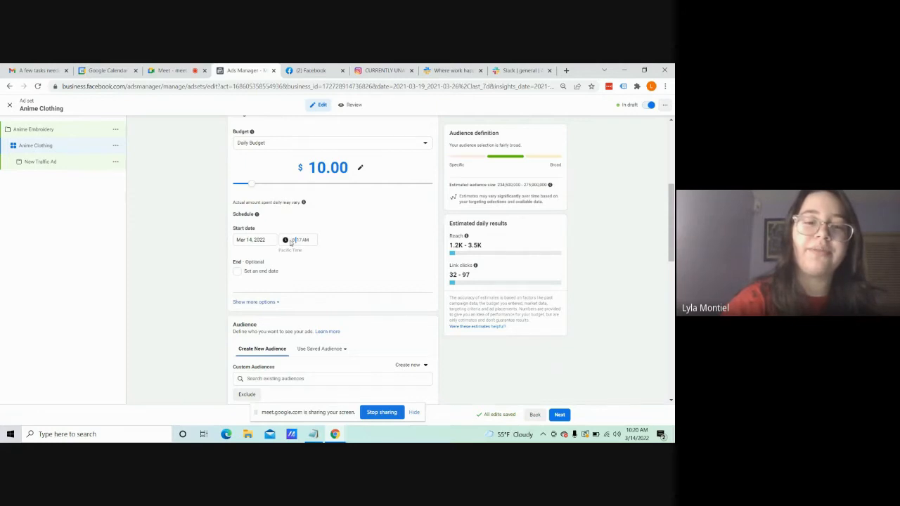
{"action": "left_click", "coordinate": [292, 241]}
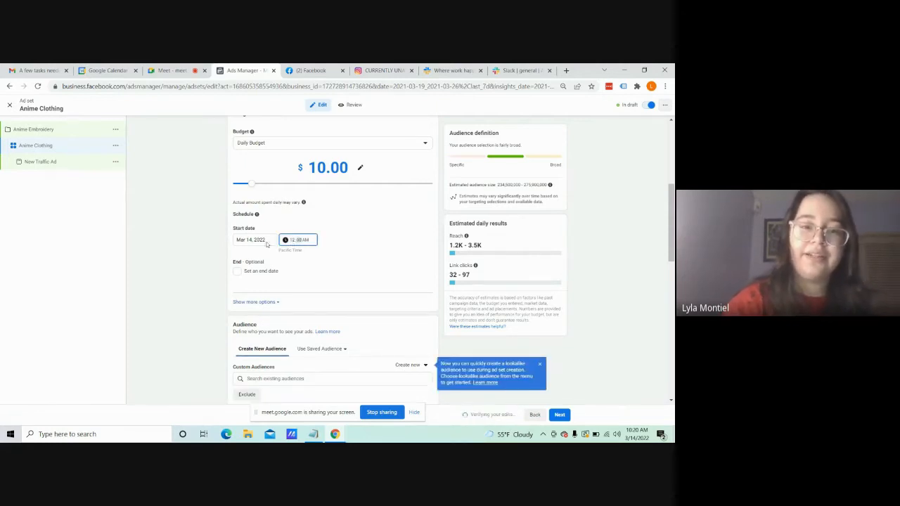
{"action": "left_click", "coordinate": [193, 251]}
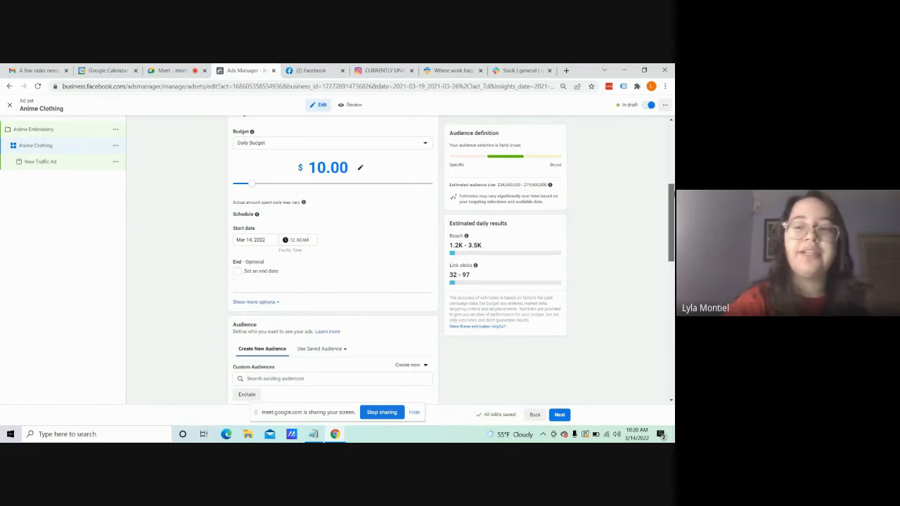
Step: Reveal the additional schedule options and review the ad scheduling, budget and audience location settings
{"action": "scroll", "coordinate": [394, 232], "scroll_direction": "down", "scroll_amount": 3}
{"action": "left_click", "coordinate": [257, 205]}
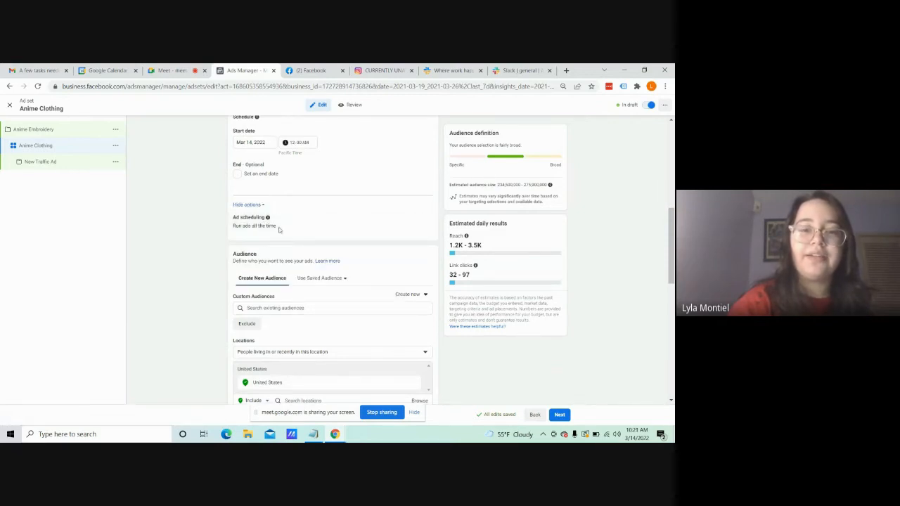
{"action": "scroll", "coordinate": [339, 227], "scroll_direction": "up", "scroll_amount": 5}
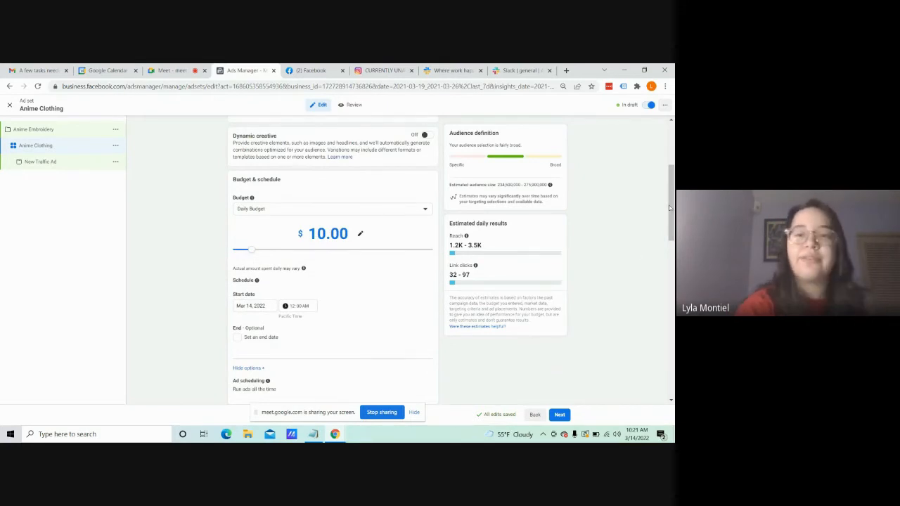
{"action": "scroll", "coordinate": [672, 211], "scroll_direction": "down", "scroll_amount": 1}
{"action": "scroll", "coordinate": [672, 216], "scroll_direction": "down", "scroll_amount": 3}
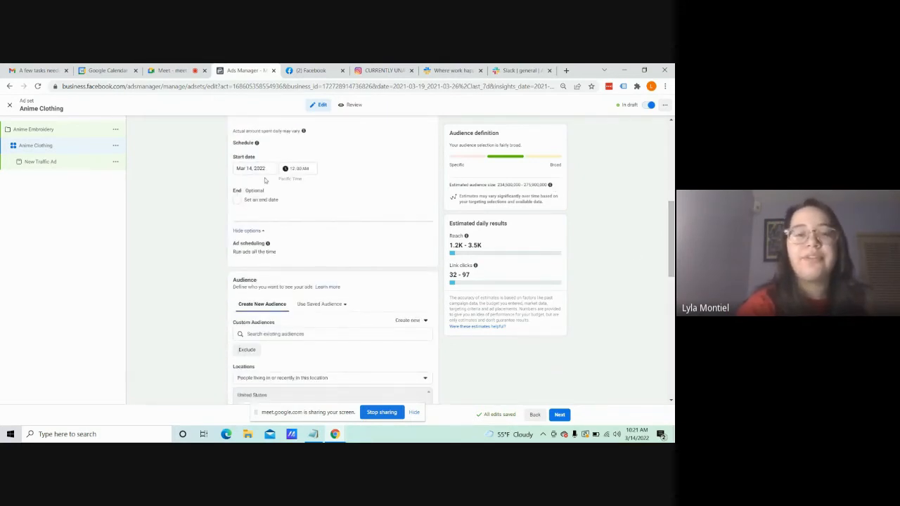
{"action": "left_click_drag", "start_coordinate": [674, 230], "coordinate": [675, 271]}
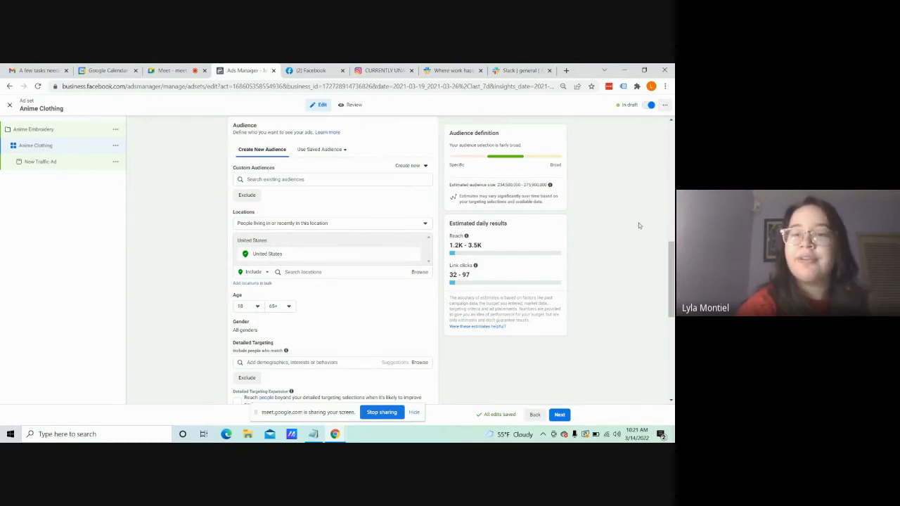
{"action": "scroll", "coordinate": [318, 185], "scroll_direction": "down", "scroll_amount": 1}
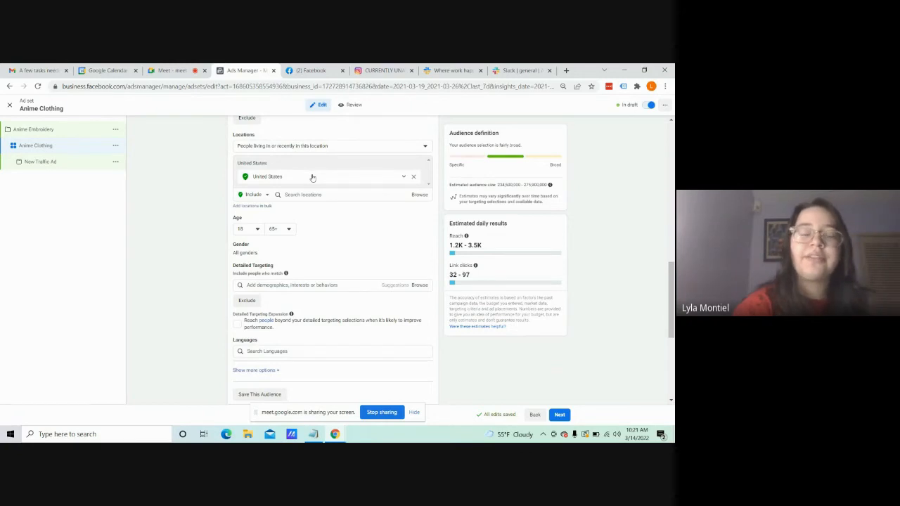
Step: Place the embroidery shop's Instagram tab beside Ads Manager and look over the shop's profile page
{"action": "left_click_drag", "start_coordinate": [380, 70], "coordinate": [313, 70]}
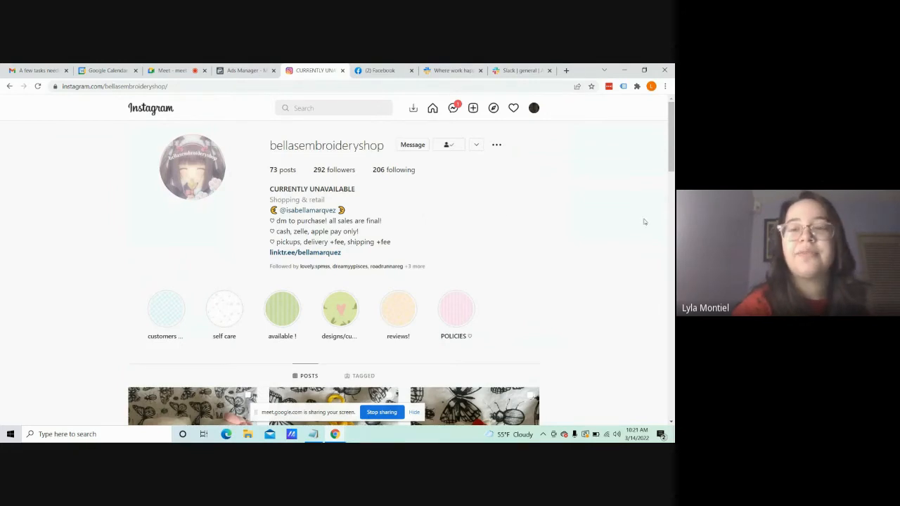
{"action": "scroll", "coordinate": [673, 159], "scroll_direction": "down", "scroll_amount": 1}
{"action": "scroll", "coordinate": [673, 159], "scroll_direction": "up", "scroll_amount": 1}
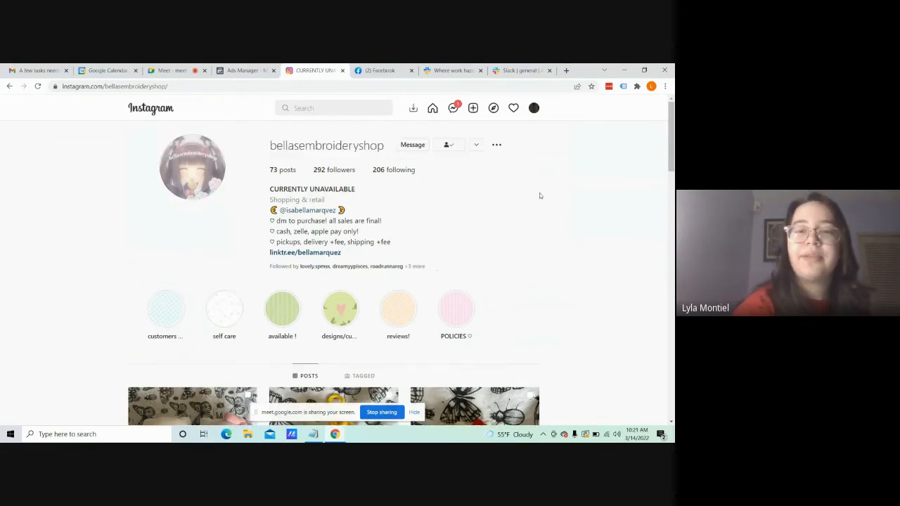
Step: Return to Ads Manager and set the audience location to the city of Irving, Texas
{"action": "left_click", "coordinate": [246, 71]}
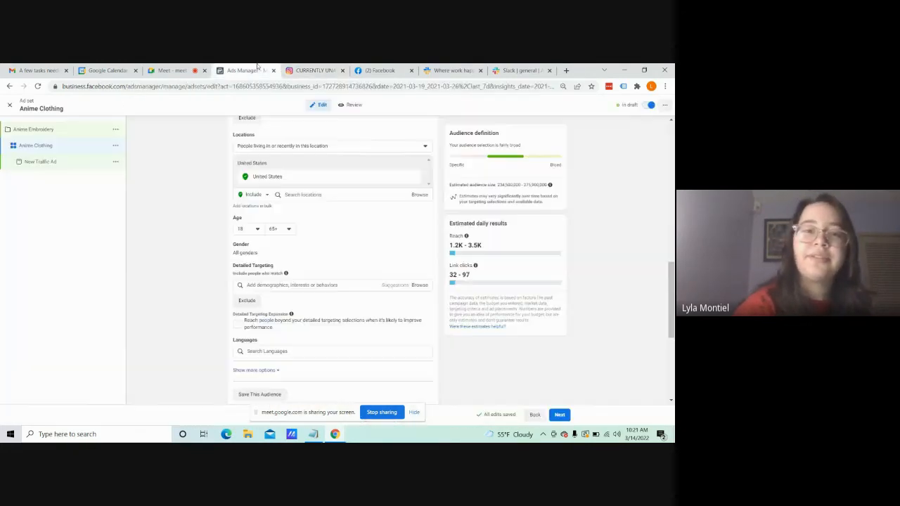
{"action": "left_click", "coordinate": [297, 194]}
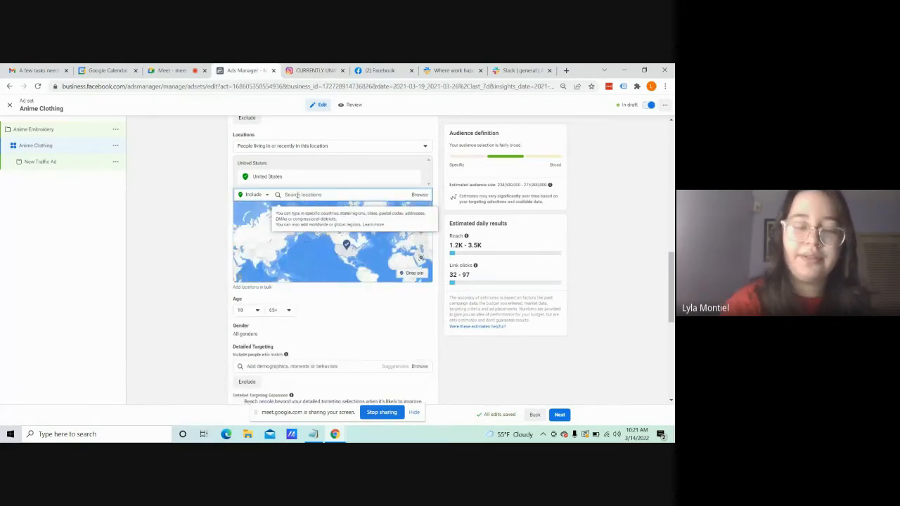
{"action": "type", "text": "tex"}
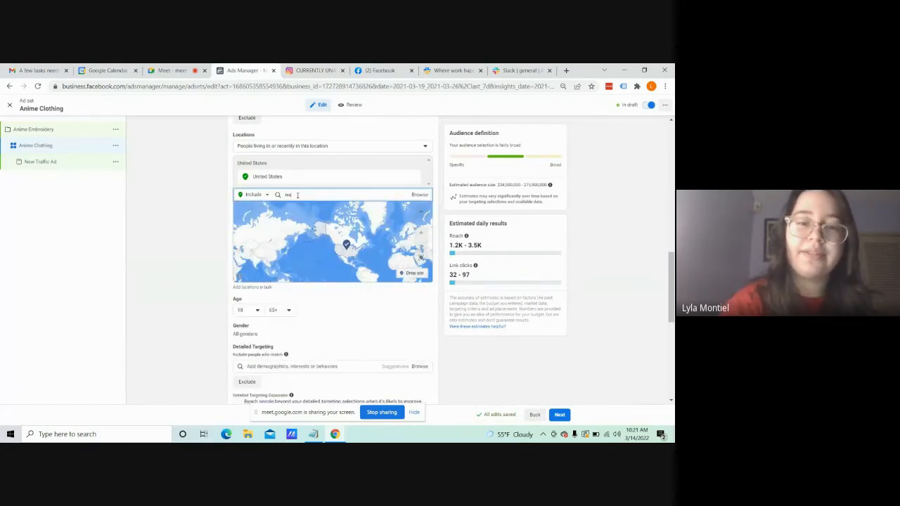
{"action": "type", "text": "as"}
{"action": "key", "text": "BackSpace"}
{"action": "key", "text": "BackSpace"}
{"action": "key", "text": "BackSpace"}
{"action": "key", "text": "BackSpace"}
{"action": "key", "text": "BackSpace"}
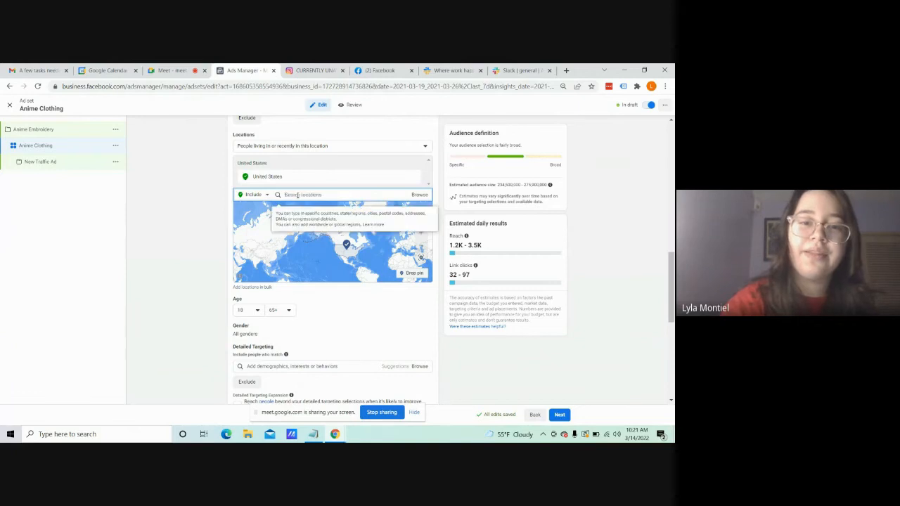
{"action": "type", "text": "exas"}
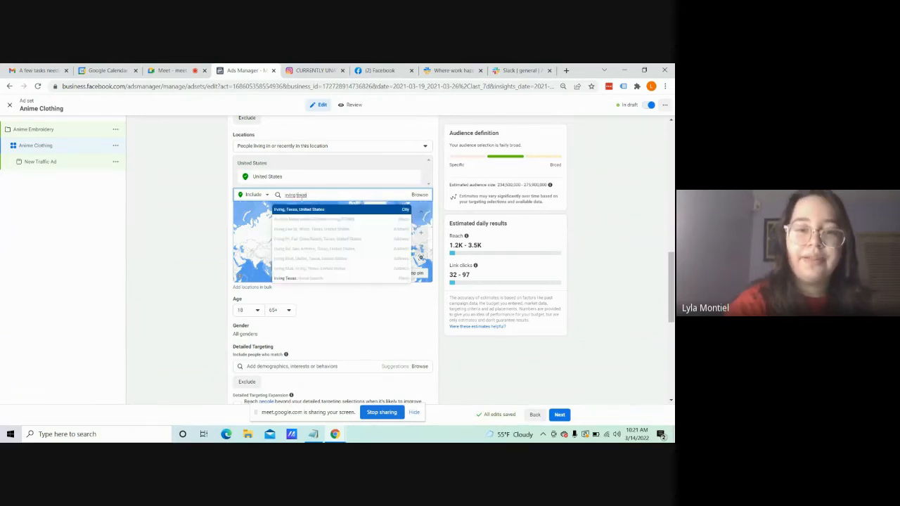
{"action": "left_click", "coordinate": [310, 211]}
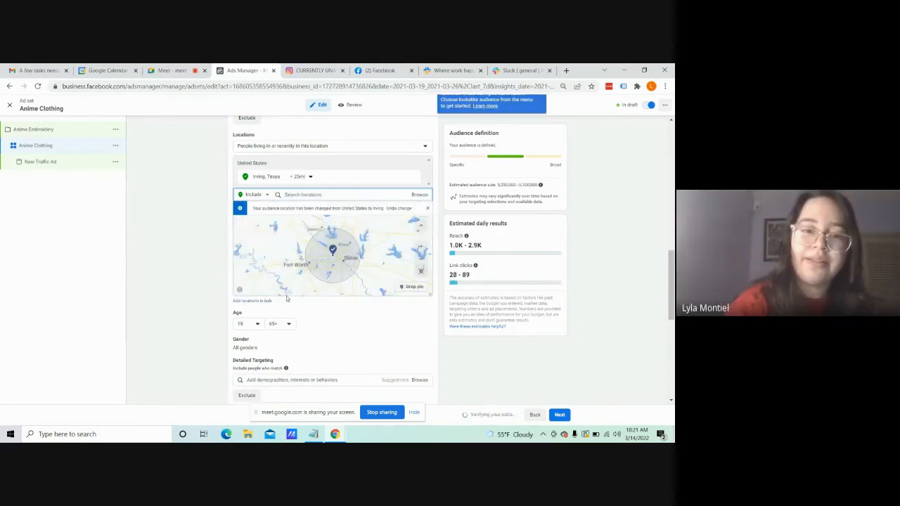
Step: Reduce the targeting radius around Irving, Texas to 10 miles
{"action": "left_click", "coordinate": [309, 177]}
{"action": "left_click_drag", "start_coordinate": [308, 219], "coordinate": [303, 220]}
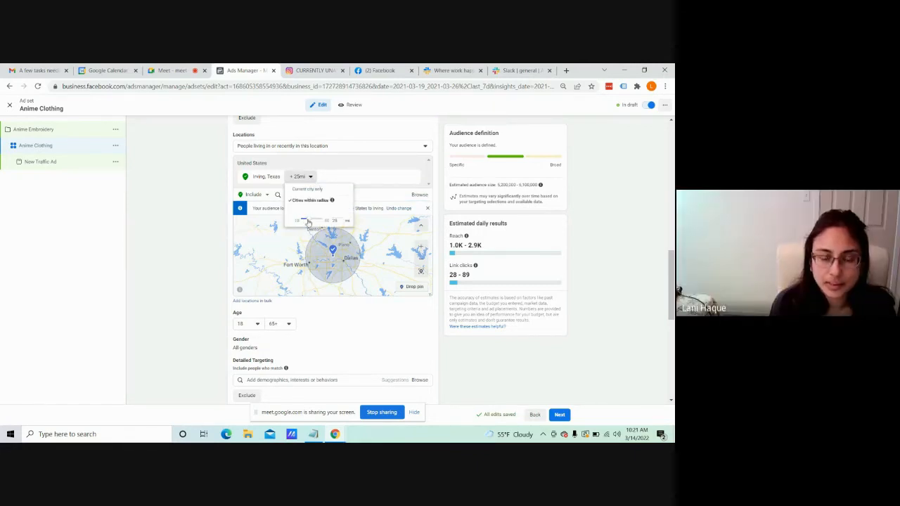
{"action": "left_click_drag", "start_coordinate": [308, 223], "coordinate": [297, 220]}
{"action": "left_click", "coordinate": [219, 230]}
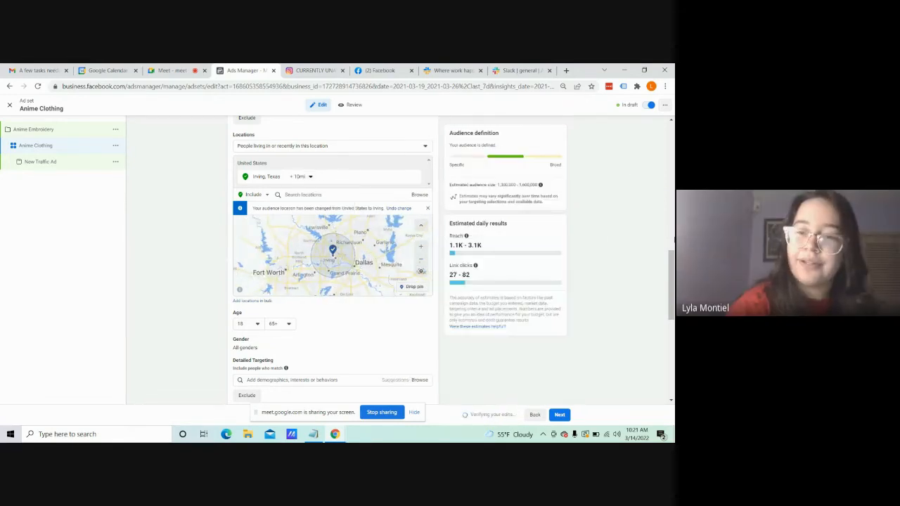
Step: Set the maximum audience age to 25
{"action": "scroll", "coordinate": [296, 189], "scroll_direction": "down", "scroll_amount": 3}
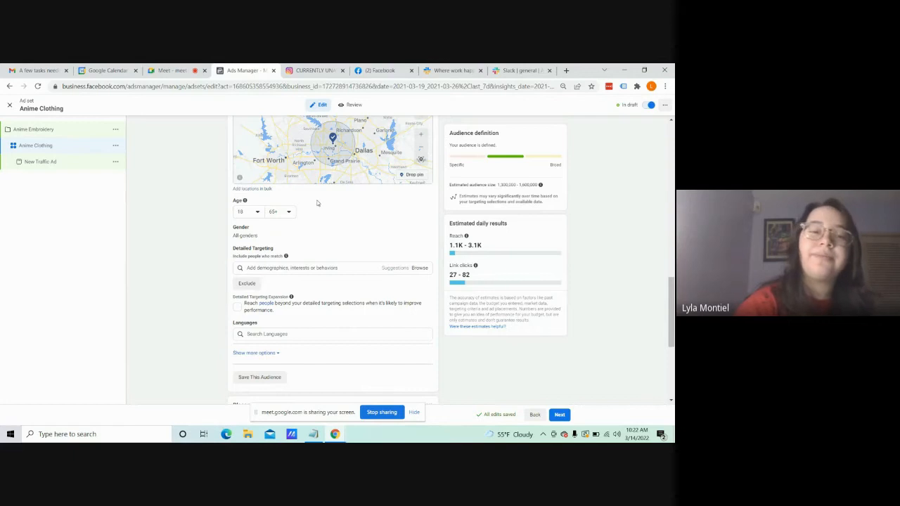
{"action": "left_click", "coordinate": [287, 213]}
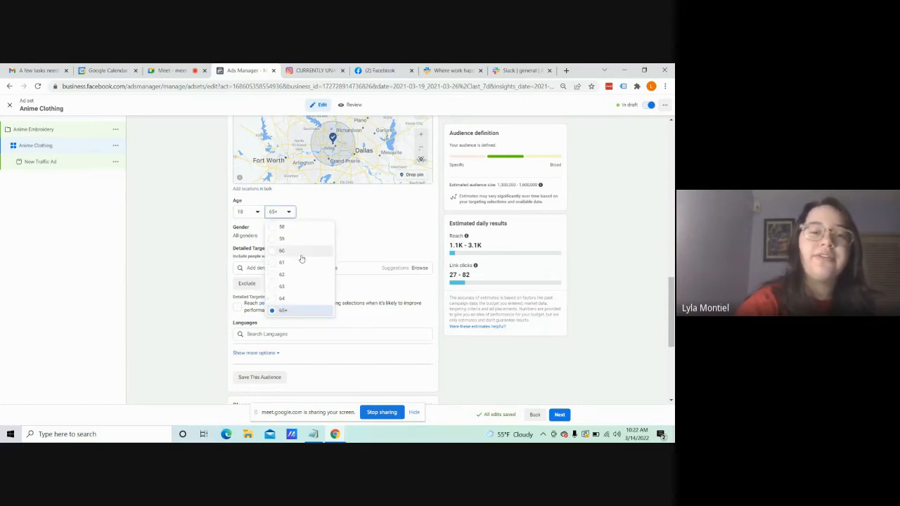
{"action": "scroll", "coordinate": [301, 258], "scroll_direction": "up", "scroll_amount": 6}
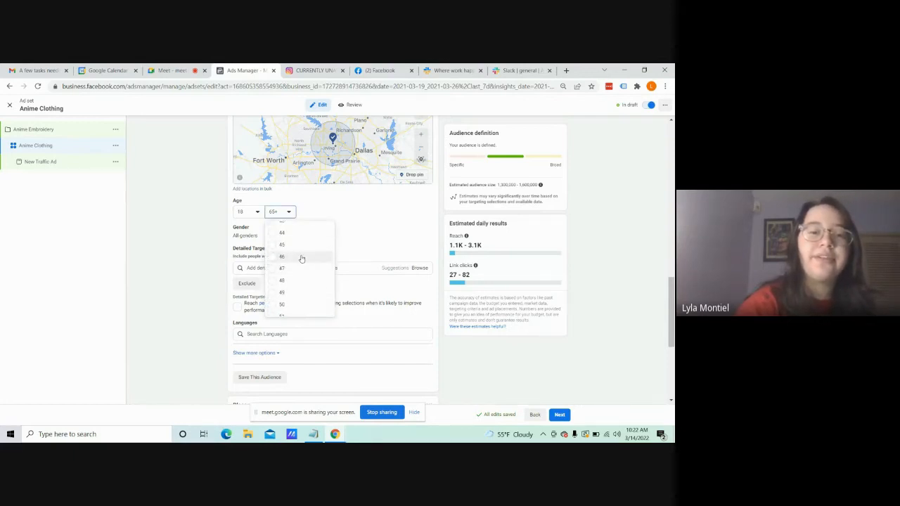
{"action": "scroll", "coordinate": [301, 258], "scroll_direction": "up", "scroll_amount": 4}
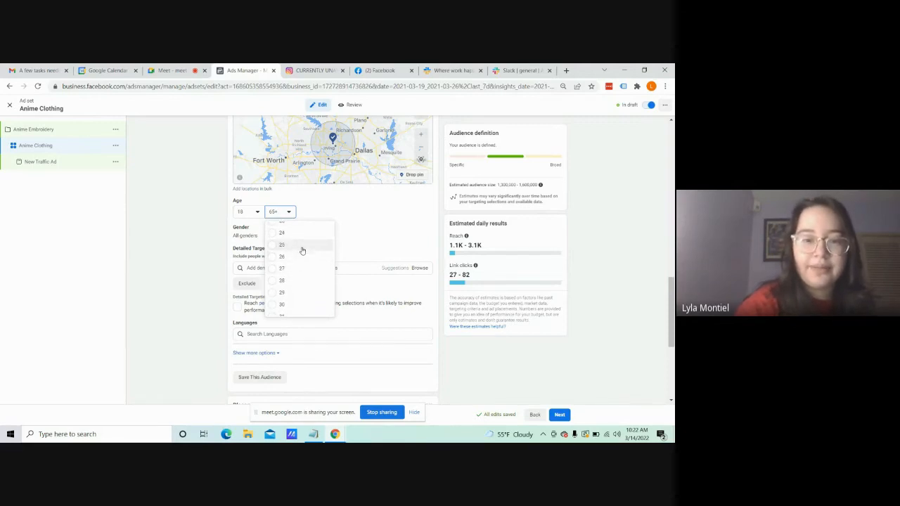
{"action": "left_click", "coordinate": [301, 247]}
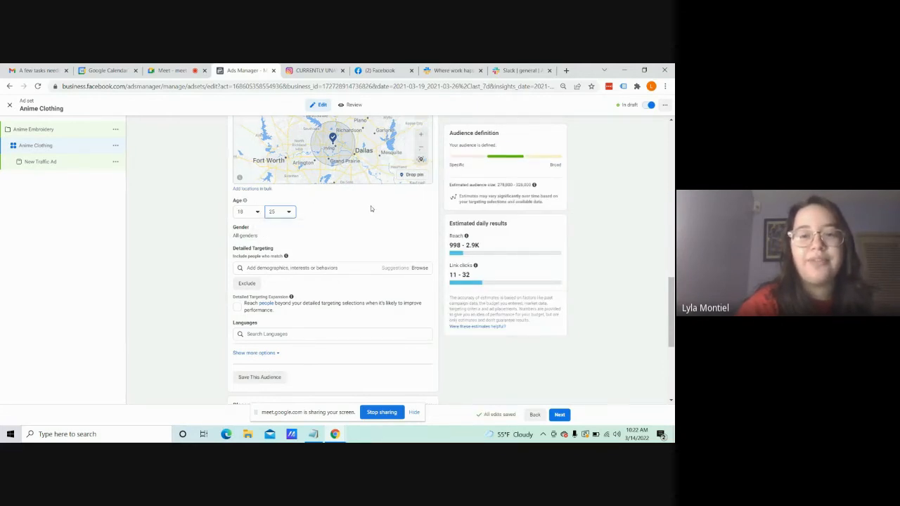
Step: Find the interest Anime Otaku and add it to the audience's detailed targeting
{"action": "left_click_drag", "start_coordinate": [673, 310], "coordinate": [673, 330]}
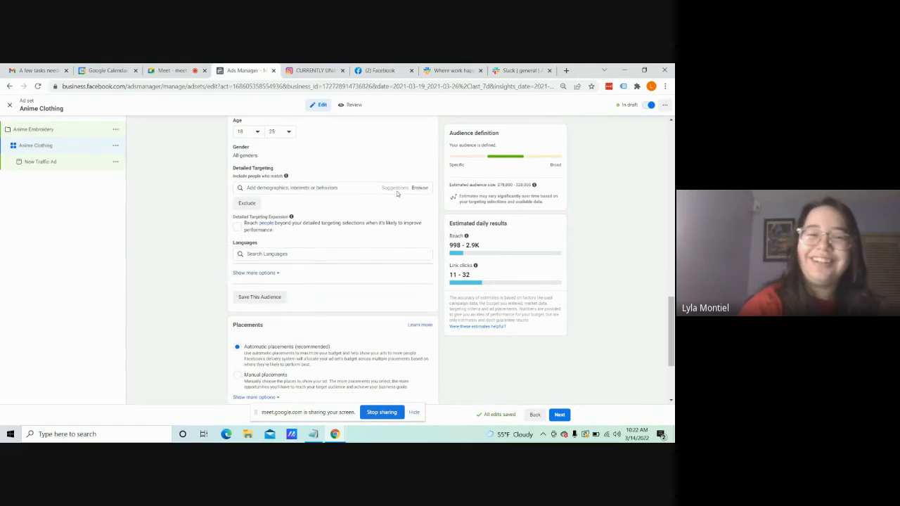
{"action": "left_click", "coordinate": [308, 189]}
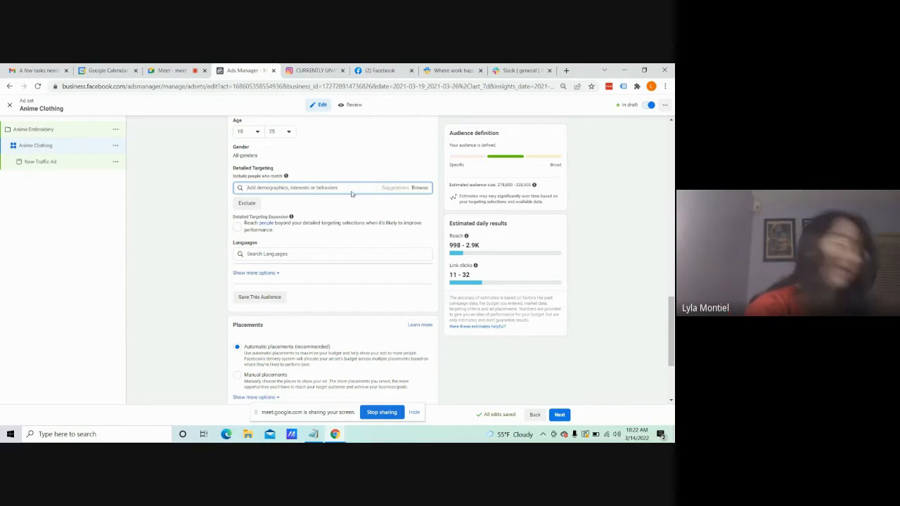
{"action": "type", "text": "anime"}
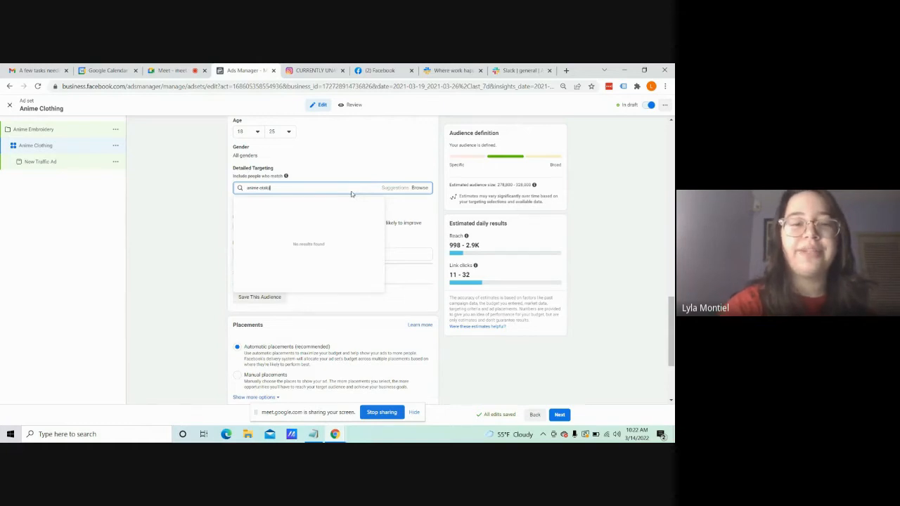
{"action": "type", "text": " otaku"}
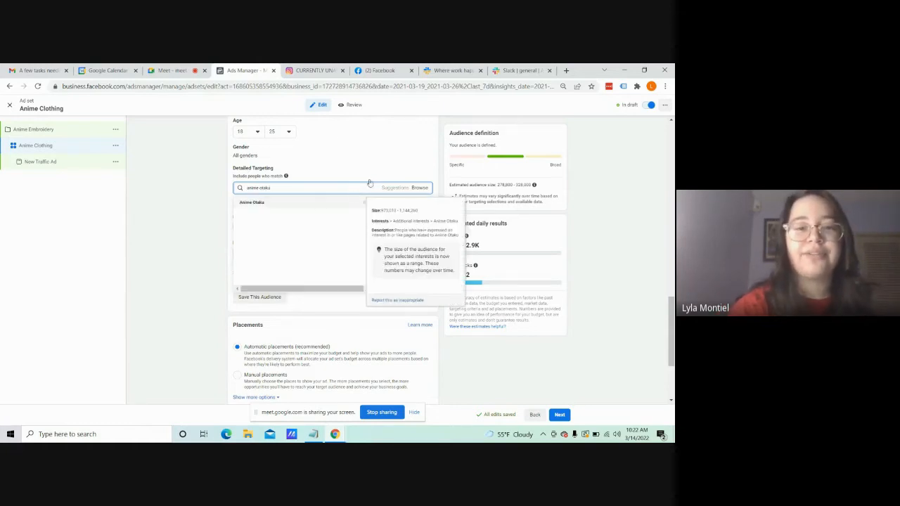
{"action": "left_click", "coordinate": [302, 201]}
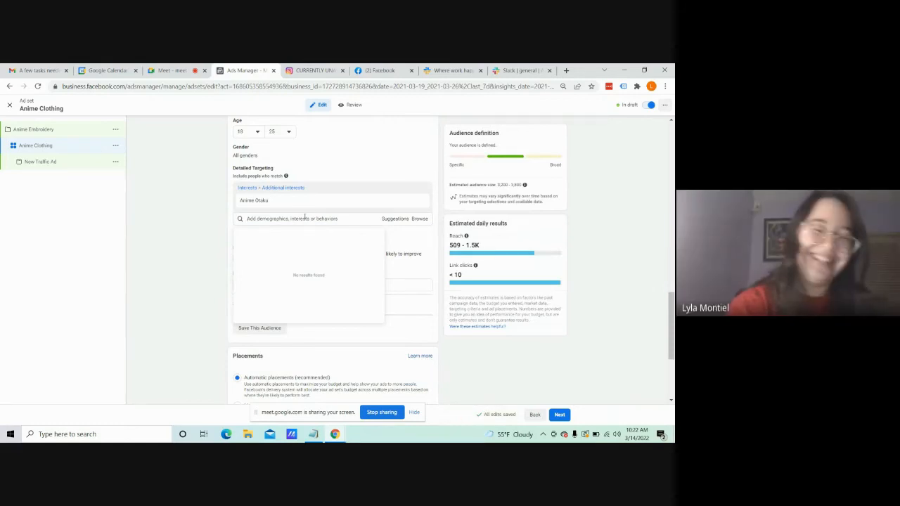
Step: Find the interest Attack on Titan and add it to the detailed targeting
{"action": "type", "text": "Attack"}
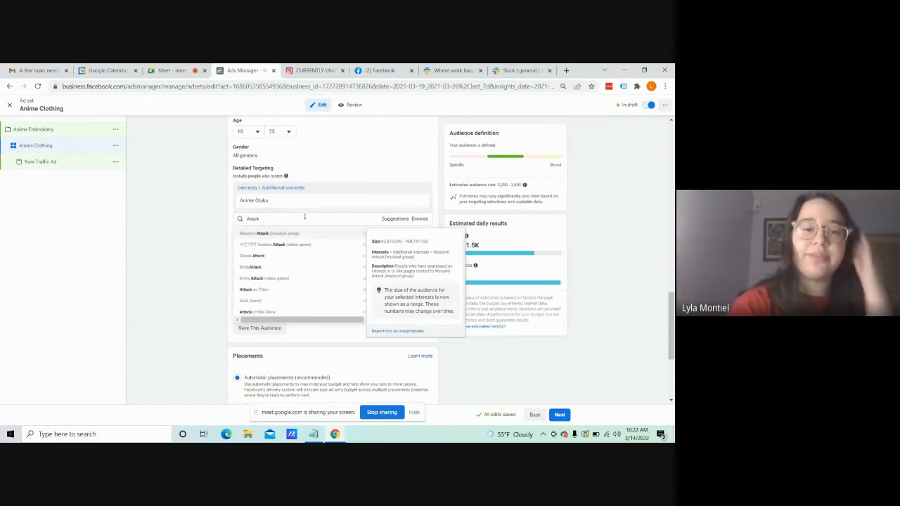
{"action": "type", "text": " on Tita"}
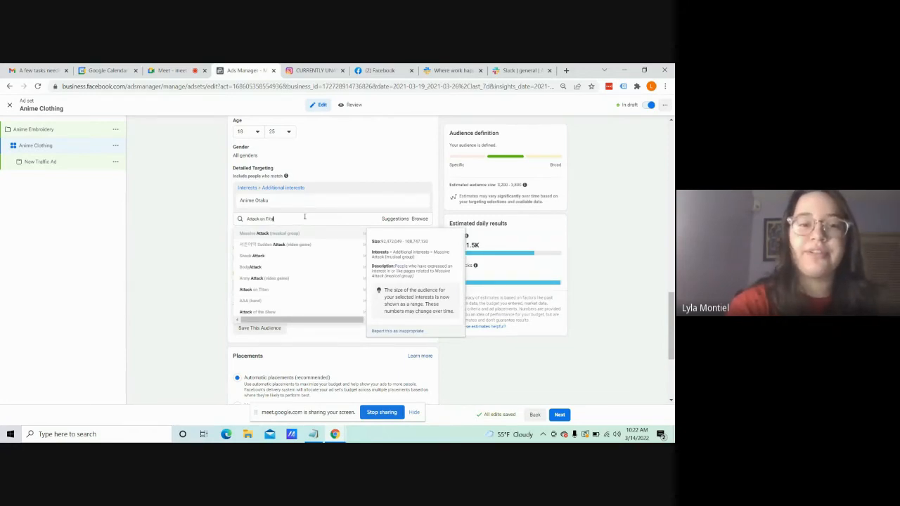
{"action": "type", "text": "n"}
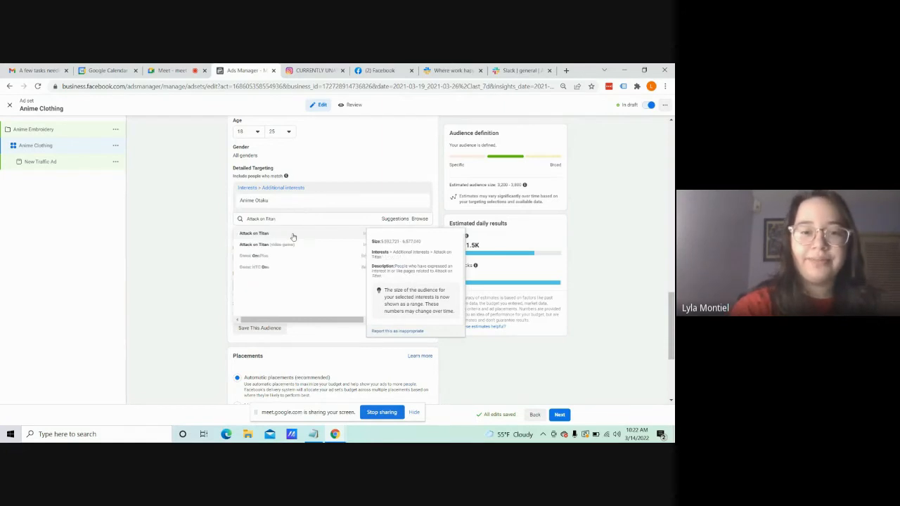
{"action": "left_click", "coordinate": [293, 235]}
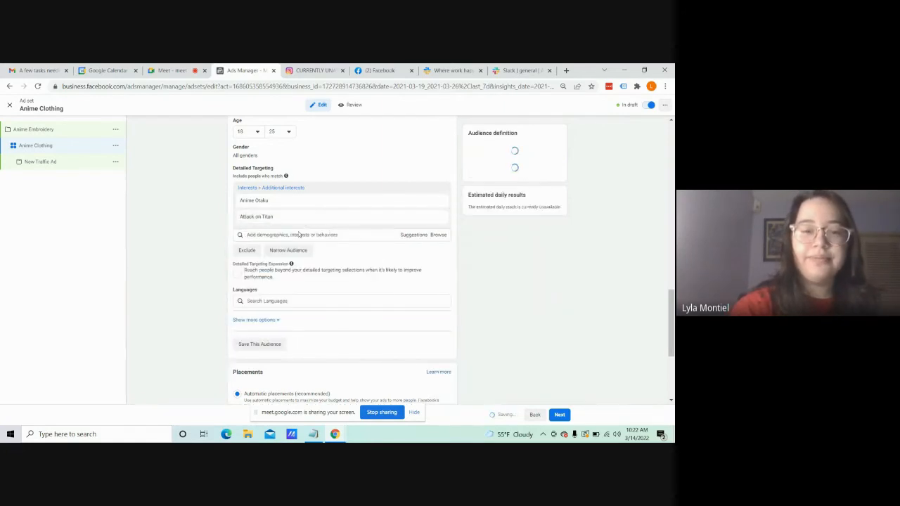
Step: Search the detailed targeting for Naruto and add the plain Naruto interest
{"action": "type", "text": "Naruto"}
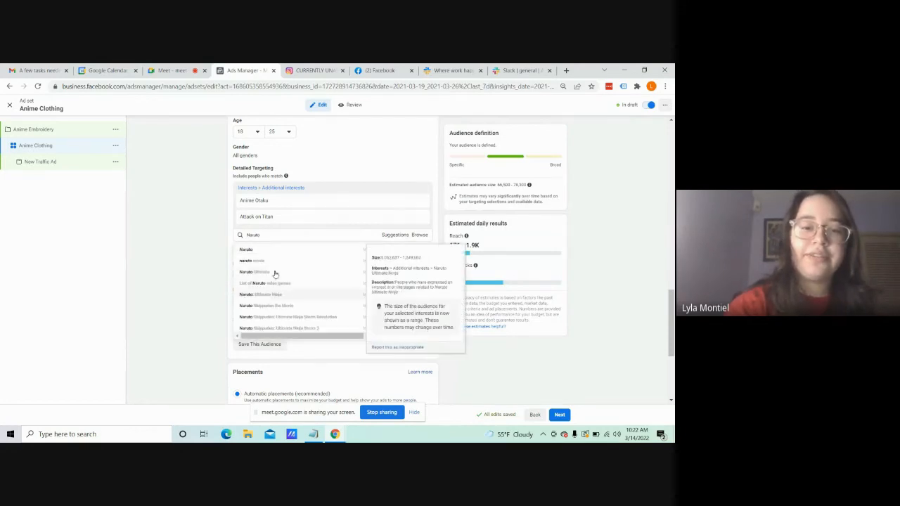
{"action": "double_click", "coordinate": [285, 234]}
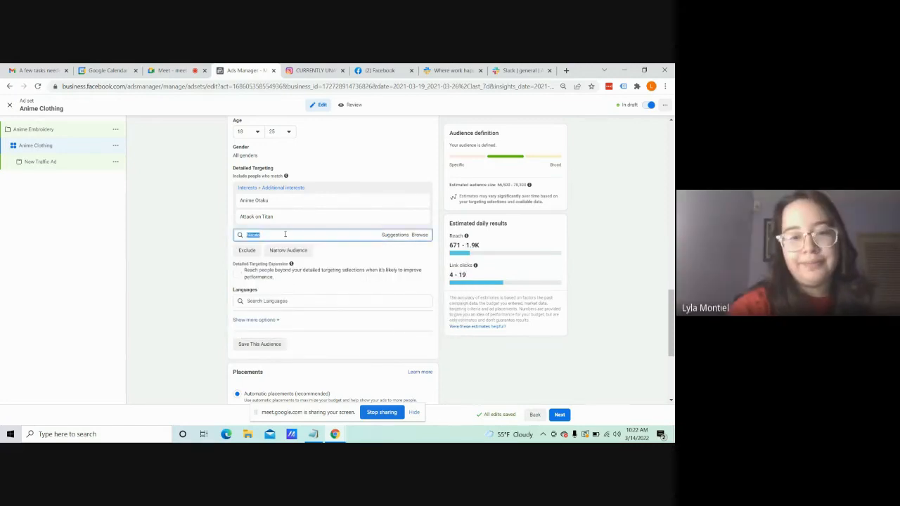
{"action": "left_click", "coordinate": [323, 235]}
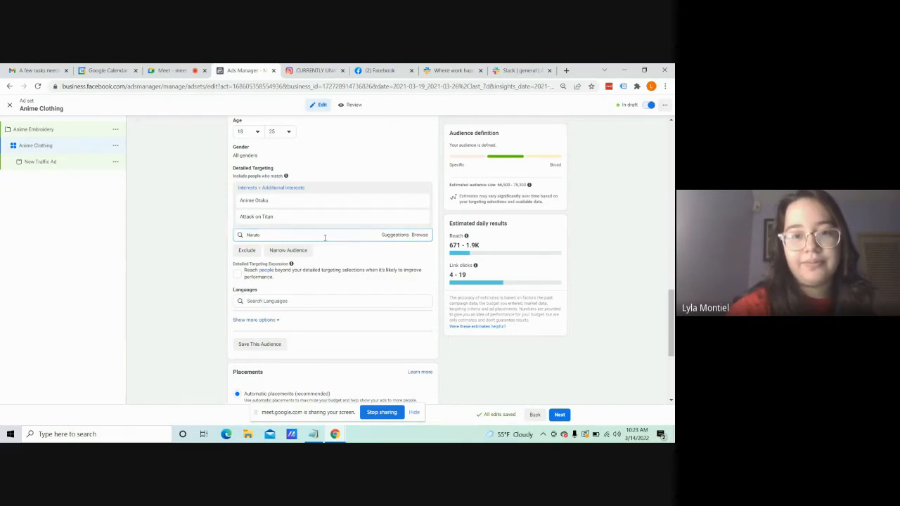
{"action": "double_click", "coordinate": [323, 236]}
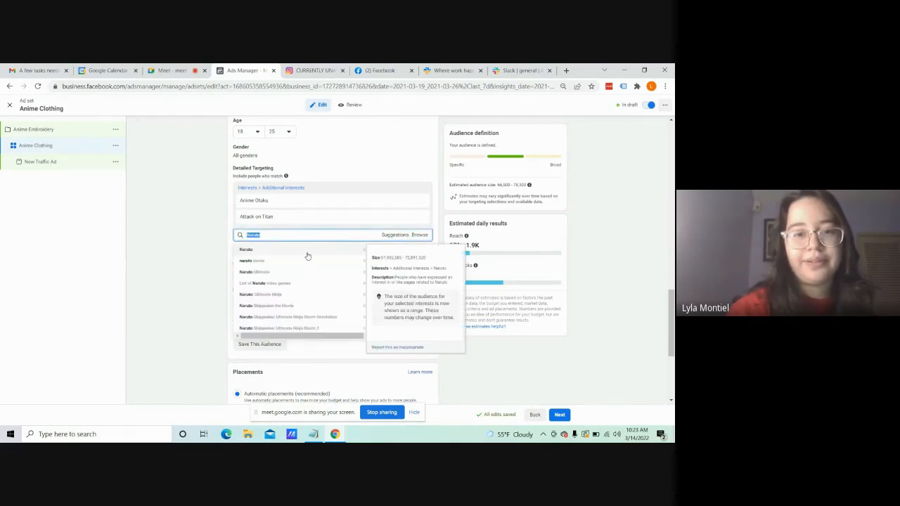
{"action": "left_click", "coordinate": [305, 252]}
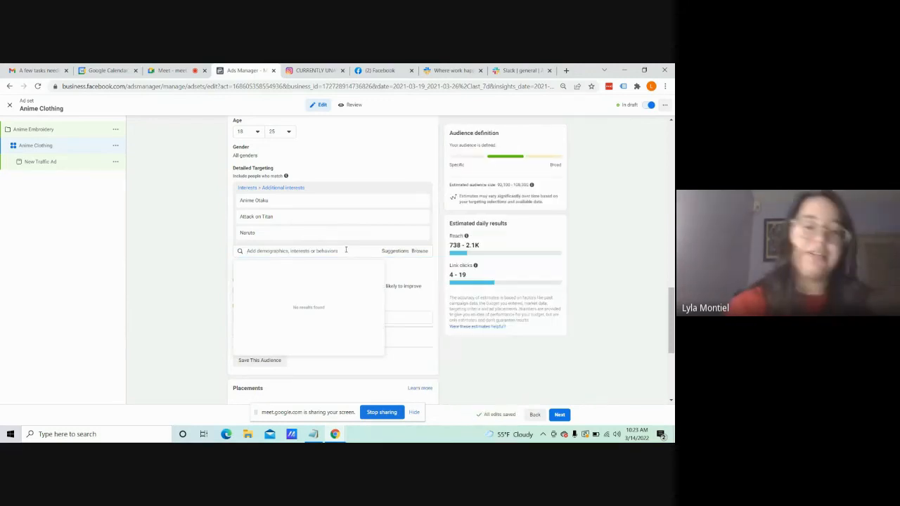
Step: Search the detailed targeting for Sanrio Hello Kitty and add the Sanrio Hello Kitty Store interest
{"action": "type", "text": "sailo"}
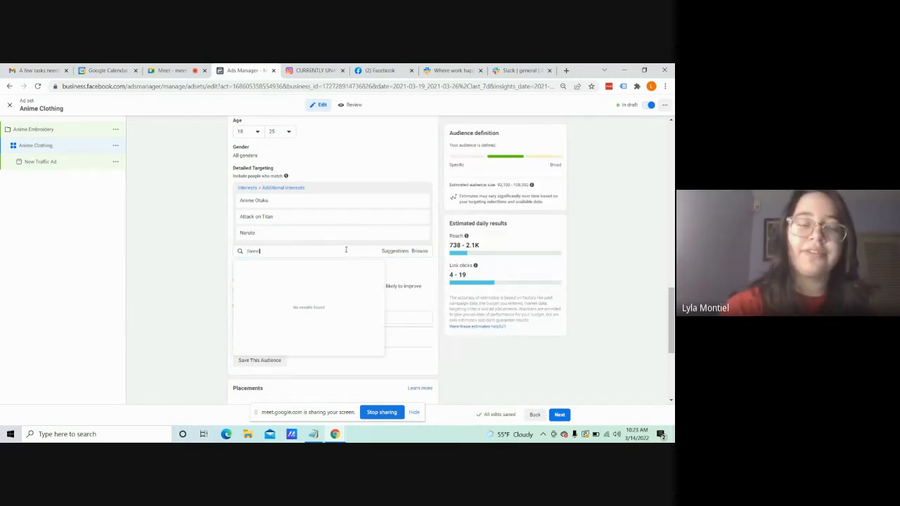
{"action": "type", "text": " Hello Kitty"}
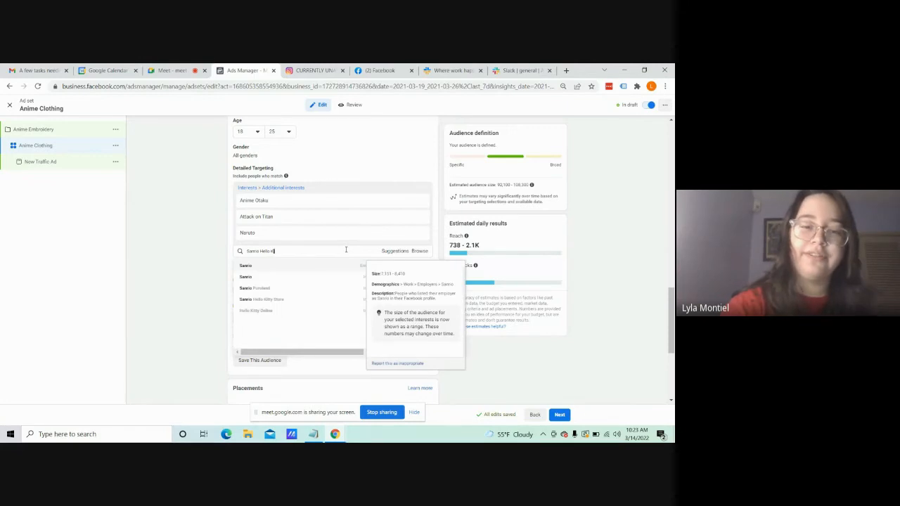
{"action": "key", "text": "BackSpace"}
{"action": "key", "text": "BackSpace"}
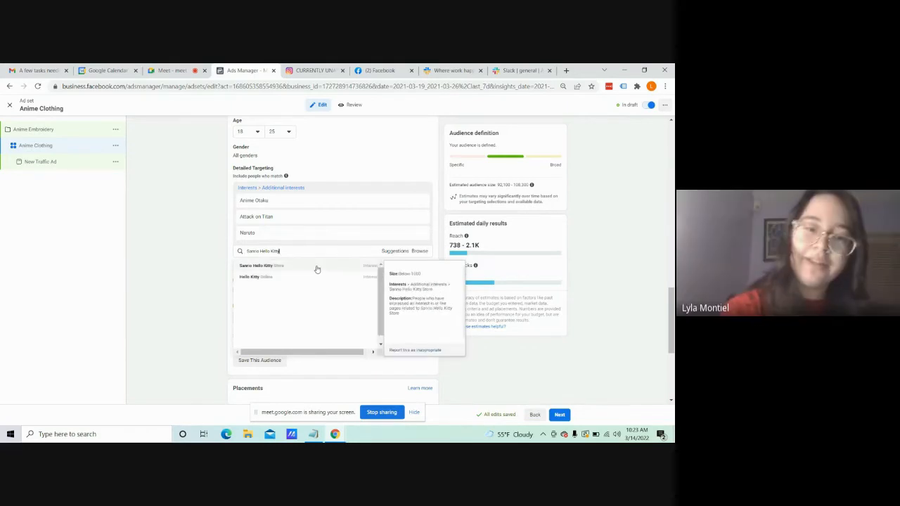
{"action": "left_click", "coordinate": [316, 267]}
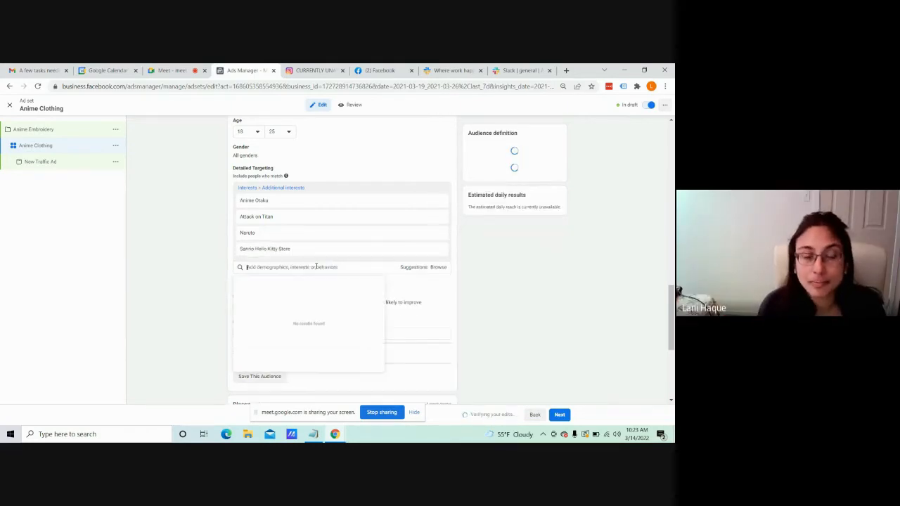
{"action": "left_click", "coordinate": [614, 297]}
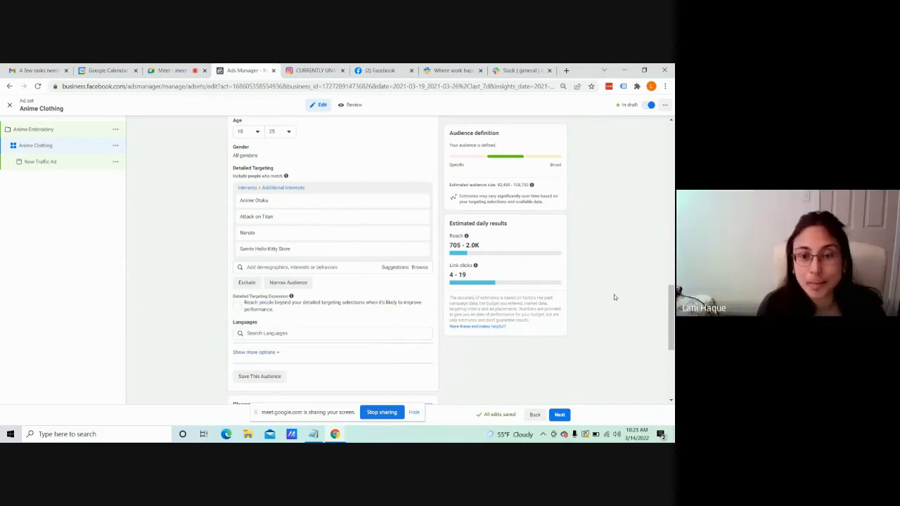
Step: Narrow the audience with a must-also-match condition and search it for japanese street fashion
{"action": "mouse_move", "coordinate": [673, 326]}
{"action": "left_mouse_down"}
{"action": "mouse_move", "coordinate": [673, 336]}
{"action": "mouse_move", "coordinate": [674, 326]}
{"action": "left_mouse_up"}
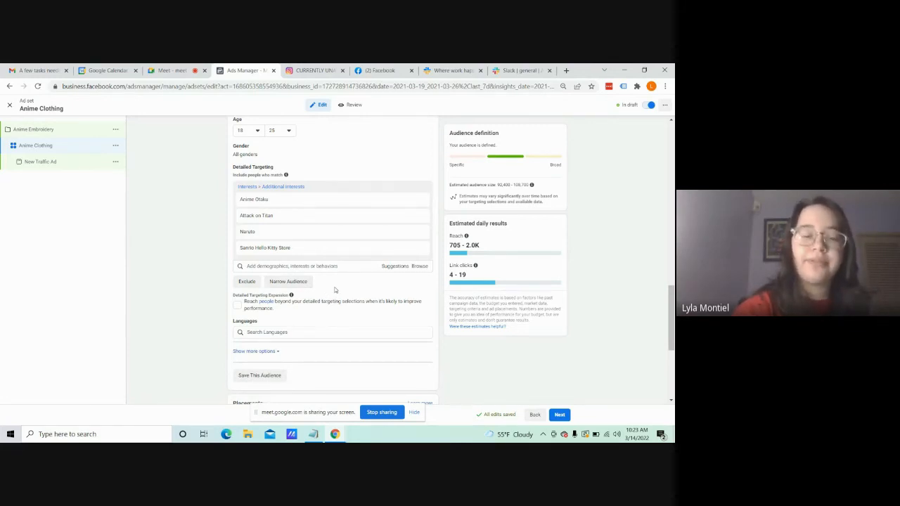
{"action": "left_click", "coordinate": [298, 284]}
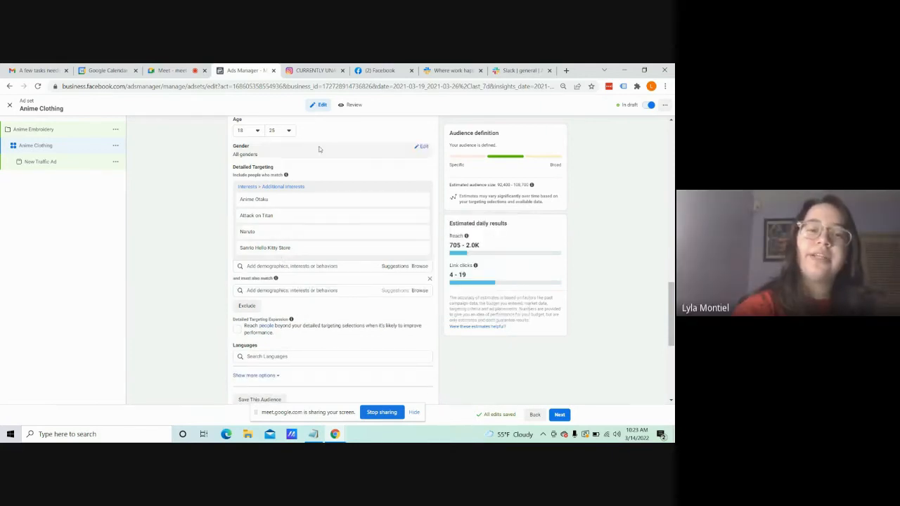
{"action": "left_click", "coordinate": [279, 290]}
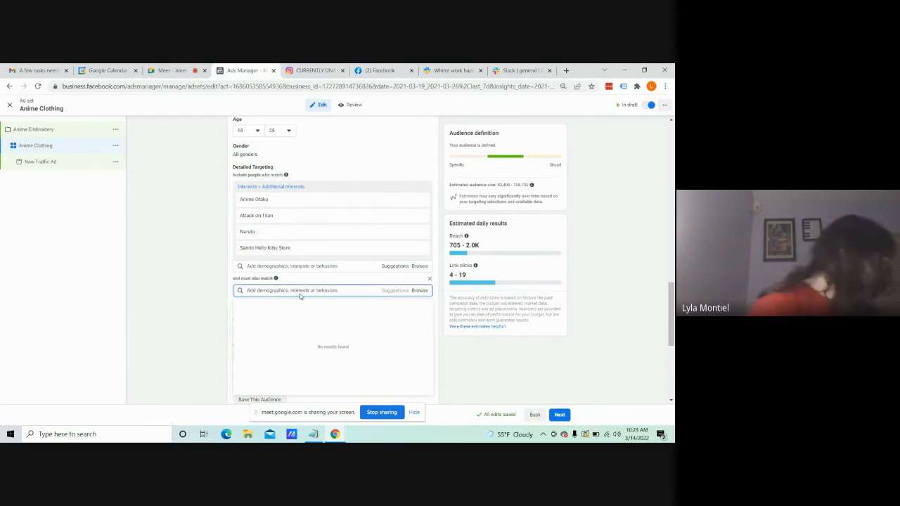
{"action": "type", "text": "j"}
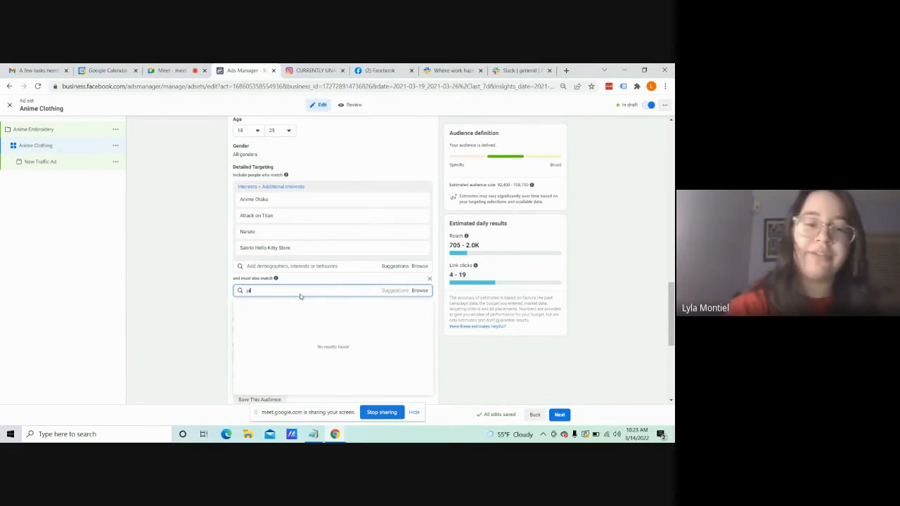
{"action": "type", "text": "apanese stre"}
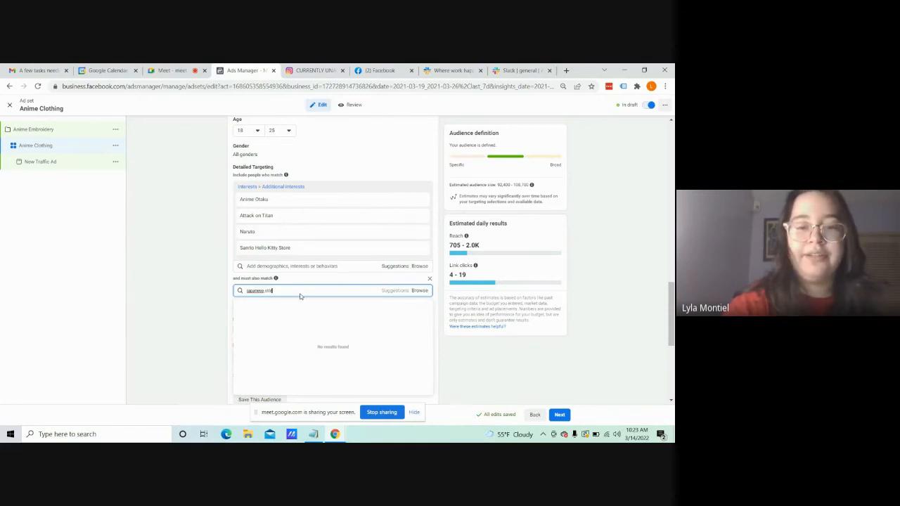
{"action": "type", "text": "et fashion"}
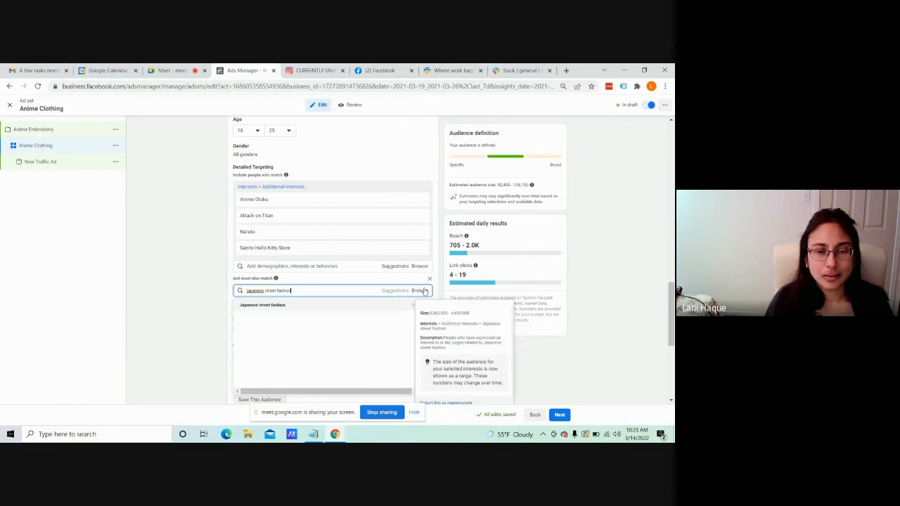
Step: Look over the targeting categories that can be browsed for the must-also-match condition
{"action": "left_click", "coordinate": [419, 290]}
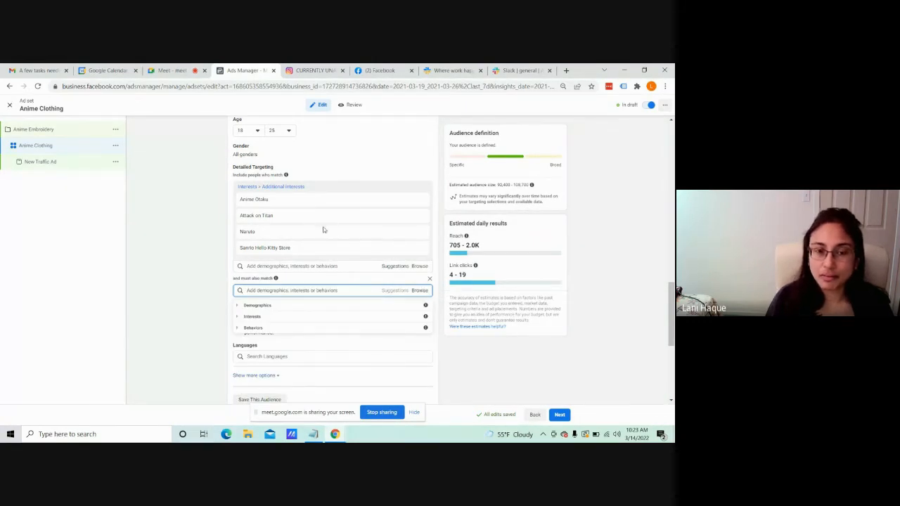
{"action": "mouse_move", "coordinate": [319, 221]}
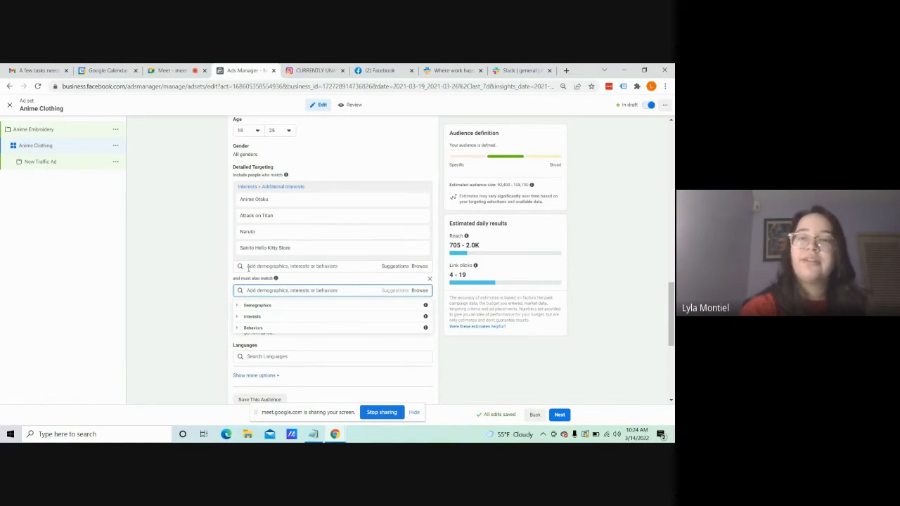
{"action": "left_click", "coordinate": [286, 288]}
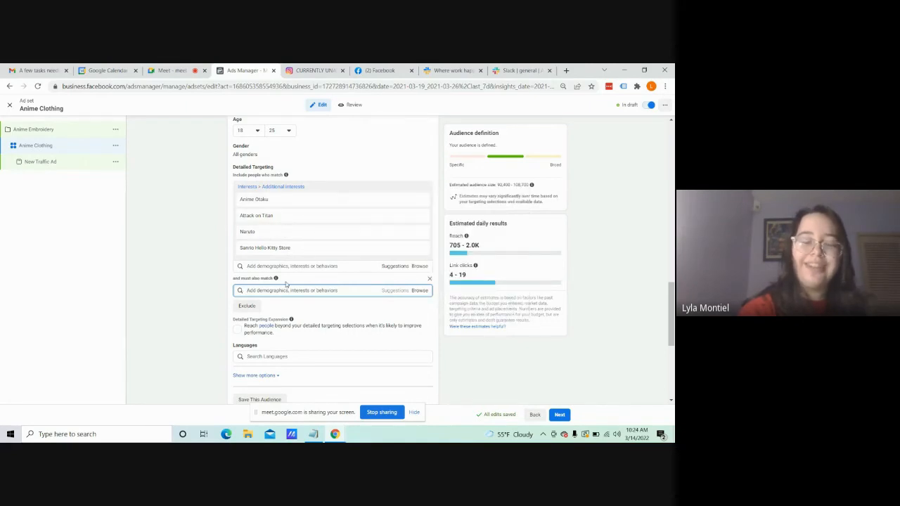
Step: Search the must-also-match condition for japanese street fashion and add the Japanese street fashion interest
{"action": "type", "text": "s"}
{"action": "key", "text": "BackSpace"}
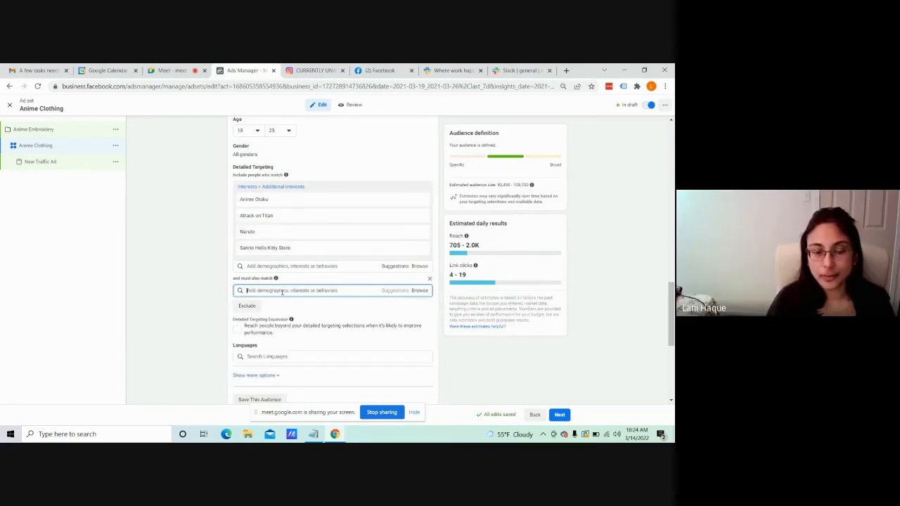
{"action": "type", "text": "sh"}
{"action": "key", "text": "BackSpace"}
{"action": "key", "text": "BackSpace"}
{"action": "type", "text": "iapane"}
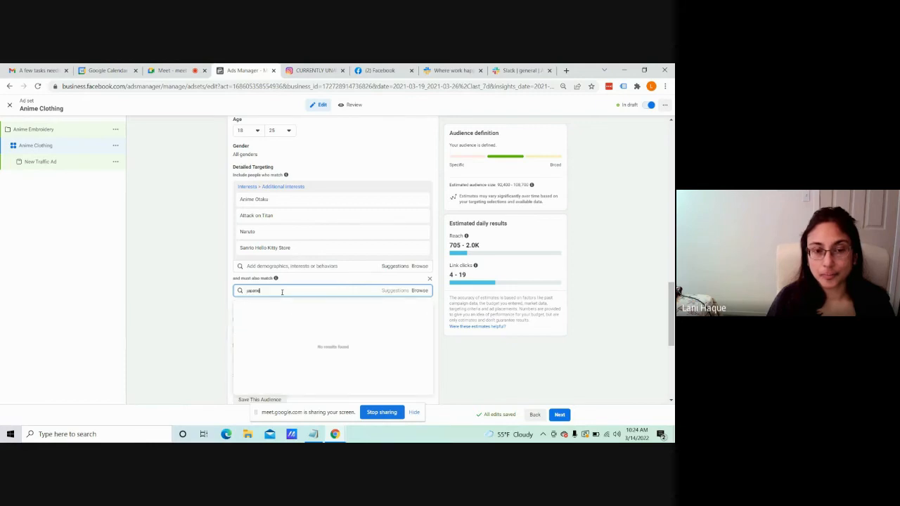
{"action": "type", "text": "se str"}
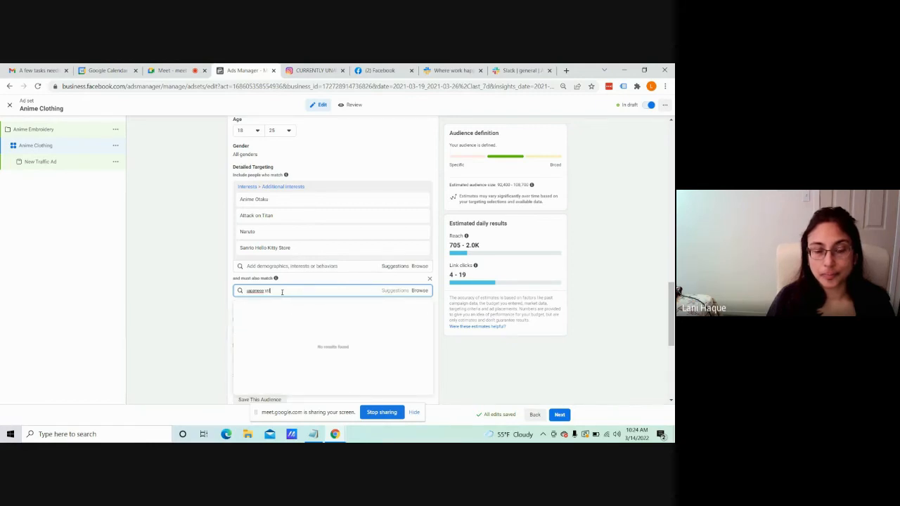
{"action": "type", "text": "eet fashion"}
{"action": "left_click", "coordinate": [283, 306]}
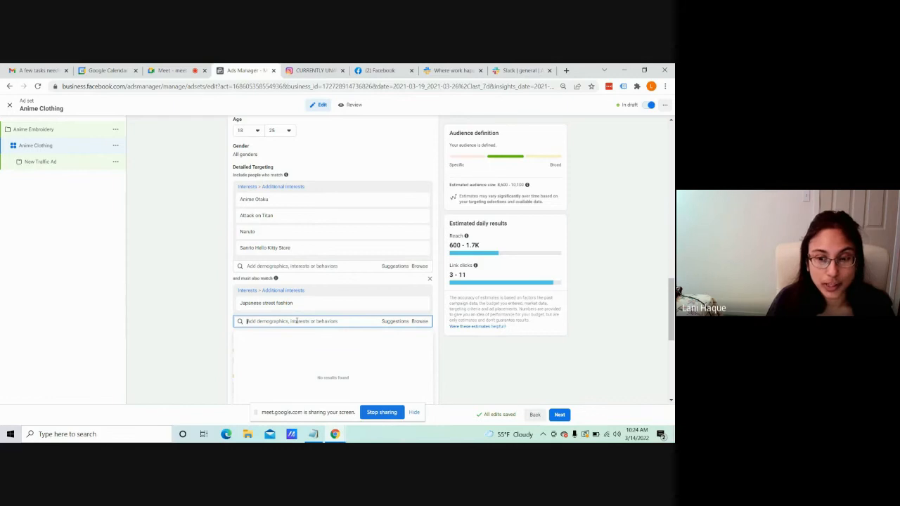
Step: Search the must-also-match condition for fashion design and add the Fashion design interest
{"action": "type", "text": "fash"}
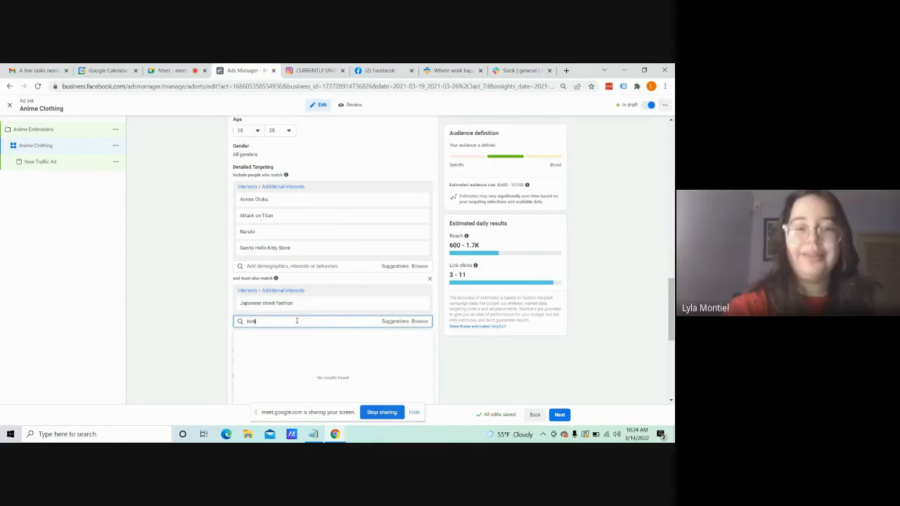
{"action": "type", "text": "ion design"}
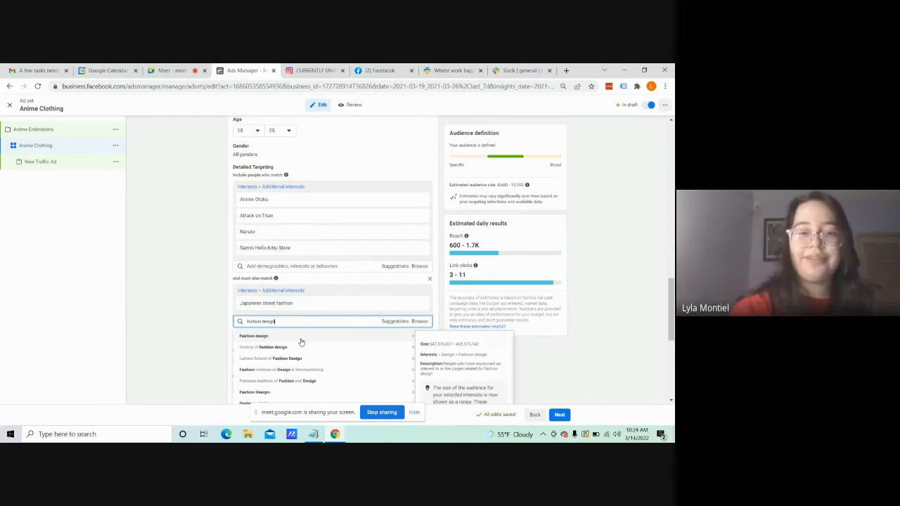
{"action": "left_click", "coordinate": [301, 341]}
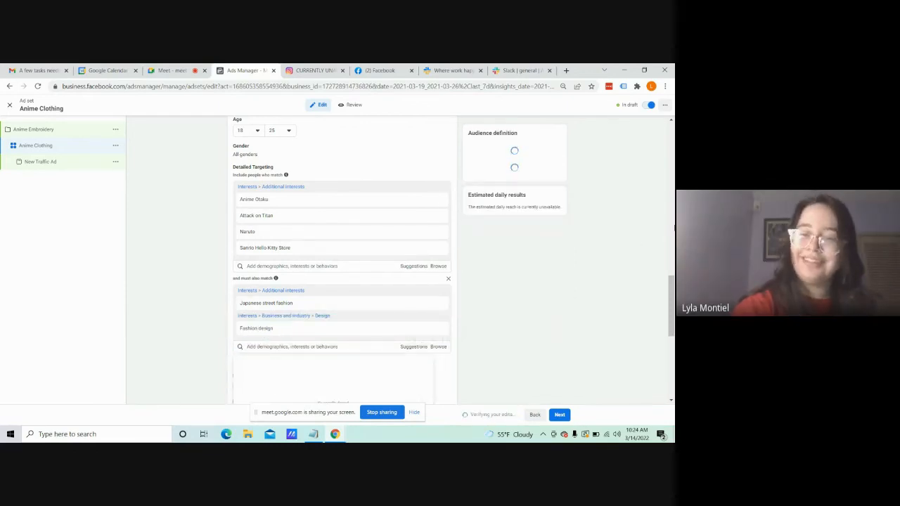
Step: Limit the ad set's audience language to English (US)
{"action": "scroll", "coordinate": [333, 260], "scroll_direction": "down", "scroll_amount": 3}
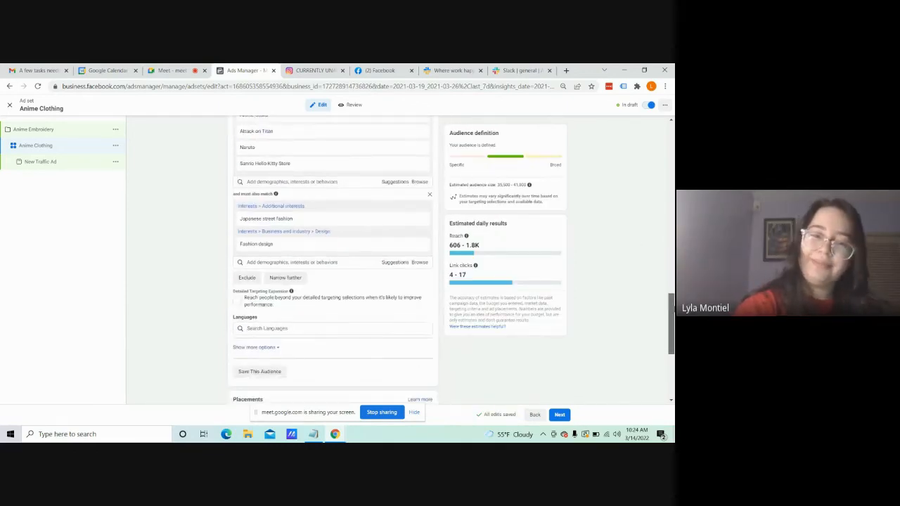
{"action": "scroll", "coordinate": [333, 261], "scroll_direction": "down", "scroll_amount": 2}
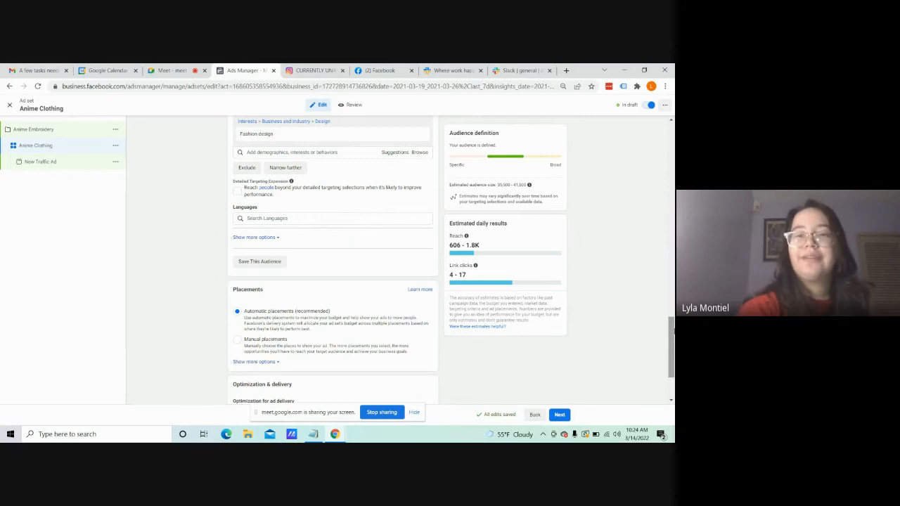
{"action": "scroll", "coordinate": [636, 328], "scroll_direction": "up", "scroll_amount": 1}
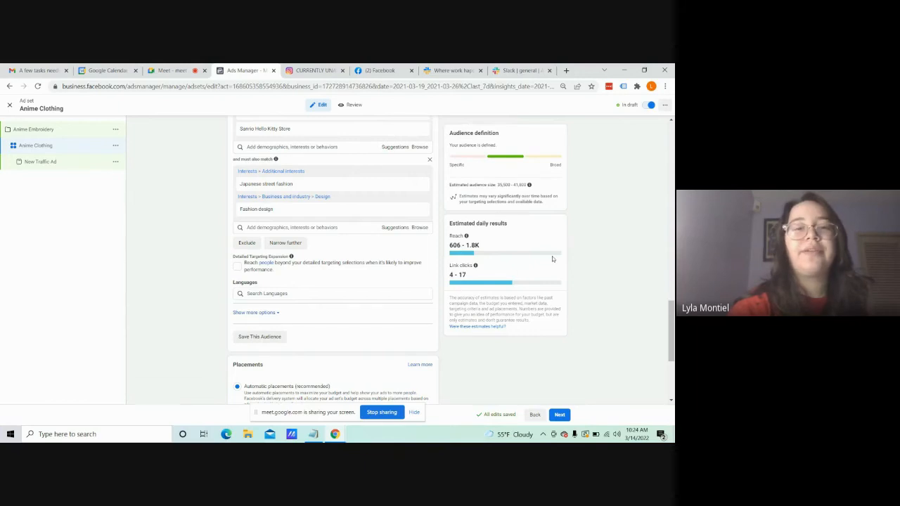
{"action": "scroll", "coordinate": [672, 325], "scroll_direction": "down", "scroll_amount": 2}
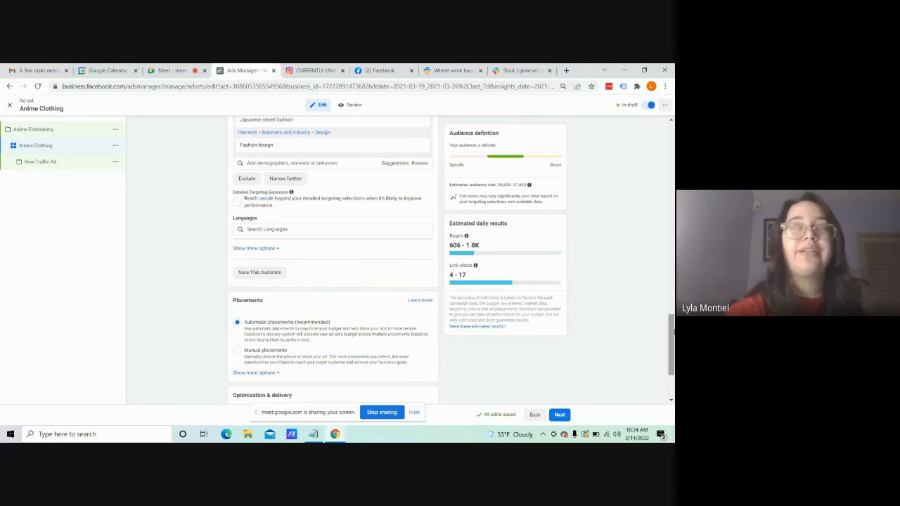
{"action": "scroll", "coordinate": [672, 327], "scroll_direction": "up", "scroll_amount": 1}
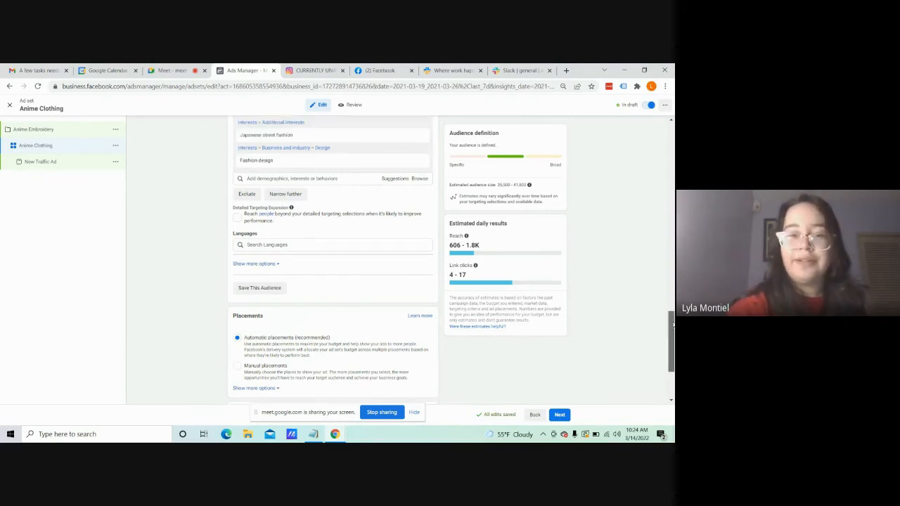
{"action": "left_click", "coordinate": [344, 271]}
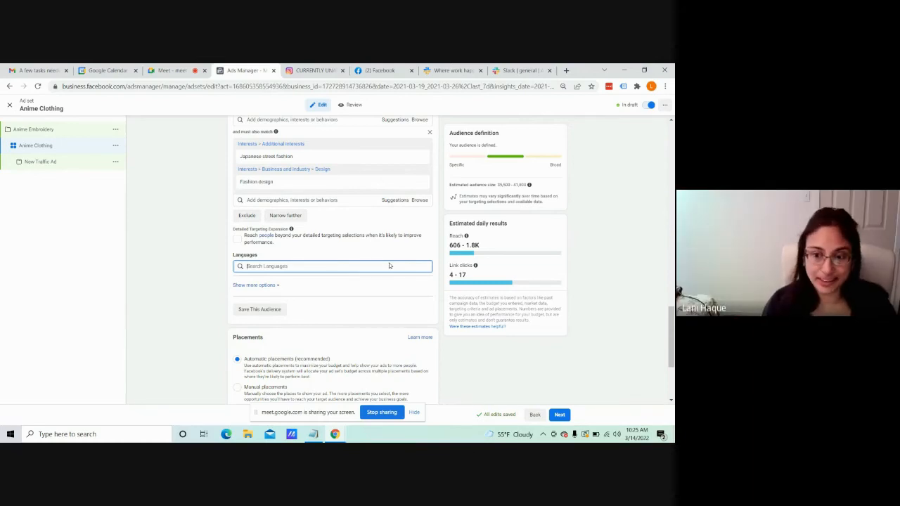
{"action": "type", "text": "e"}
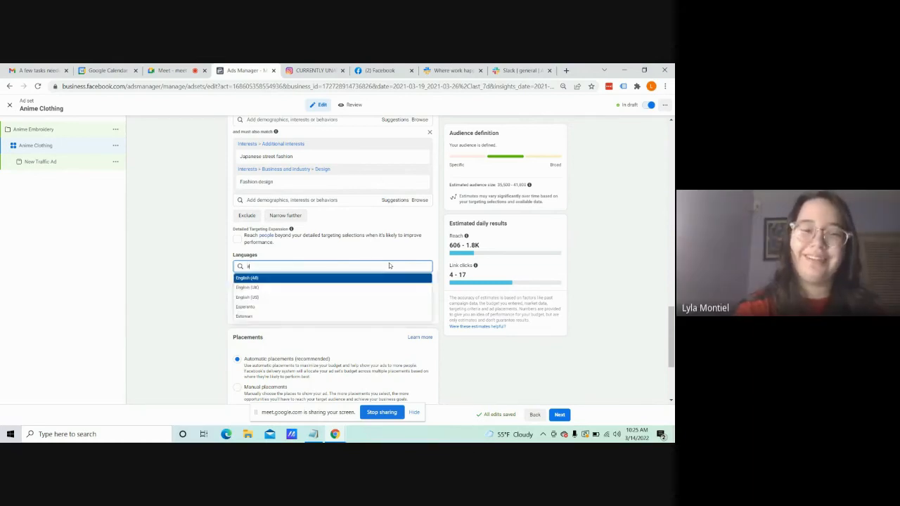
{"action": "key", "text": "BackSpace"}
{"action": "type", "text": "eng"}
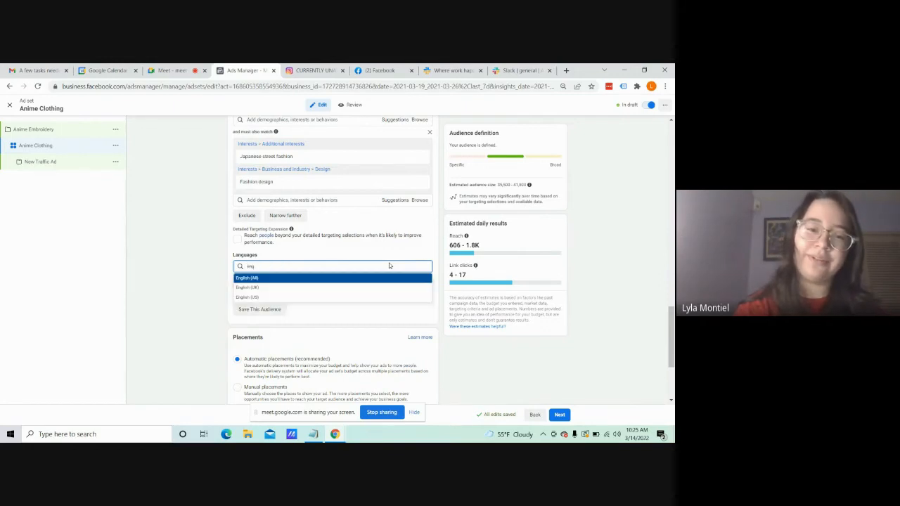
{"action": "left_click", "coordinate": [376, 298]}
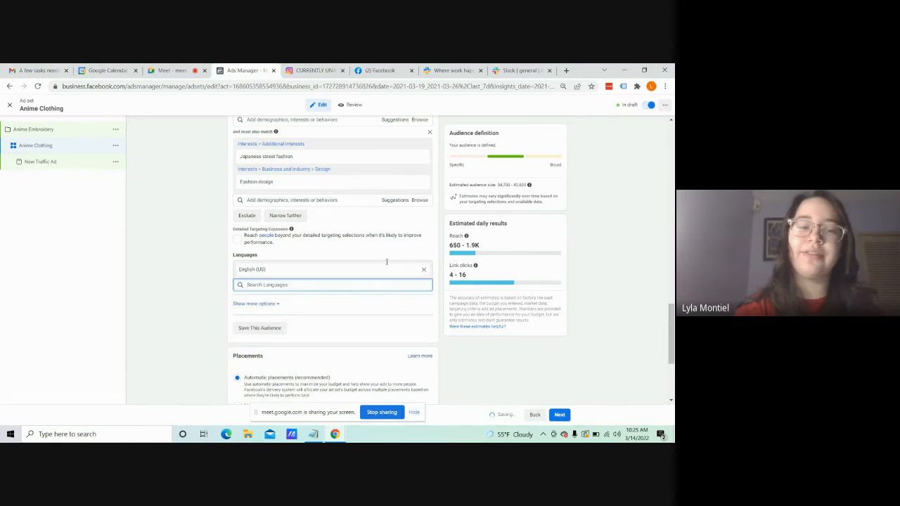
Step: Try to add a connection type that excludes people who currently like or follow the Page
{"action": "scroll", "coordinate": [634, 308], "scroll_direction": "down", "scroll_amount": 3}
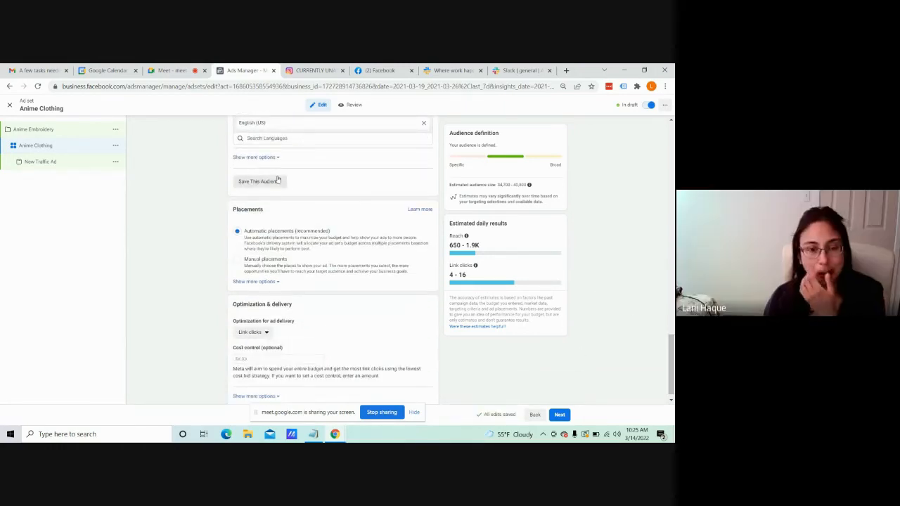
{"action": "left_click", "coordinate": [274, 159]}
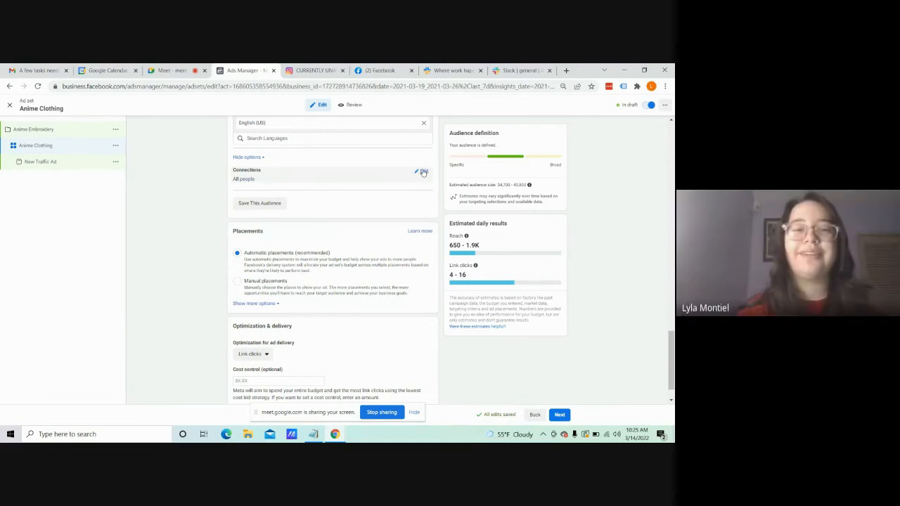
{"action": "left_click", "coordinate": [423, 171]}
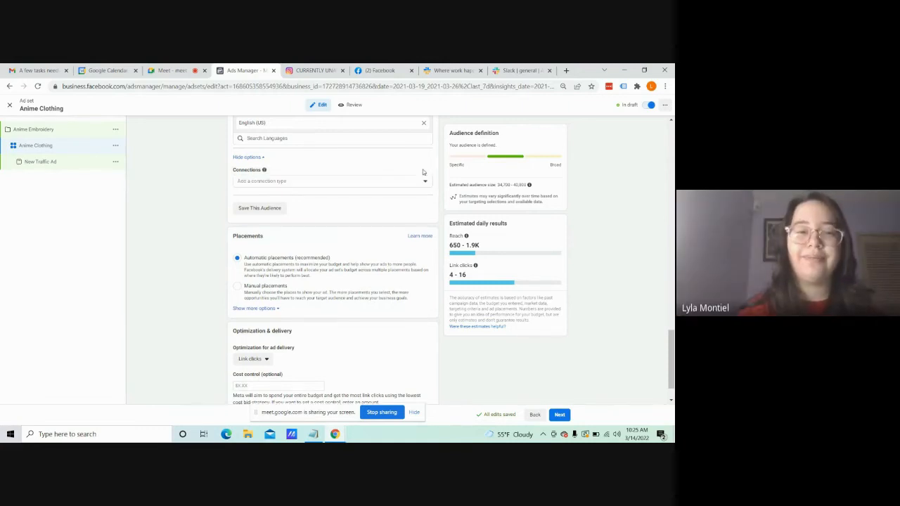
{"action": "left_click", "coordinate": [362, 181]}
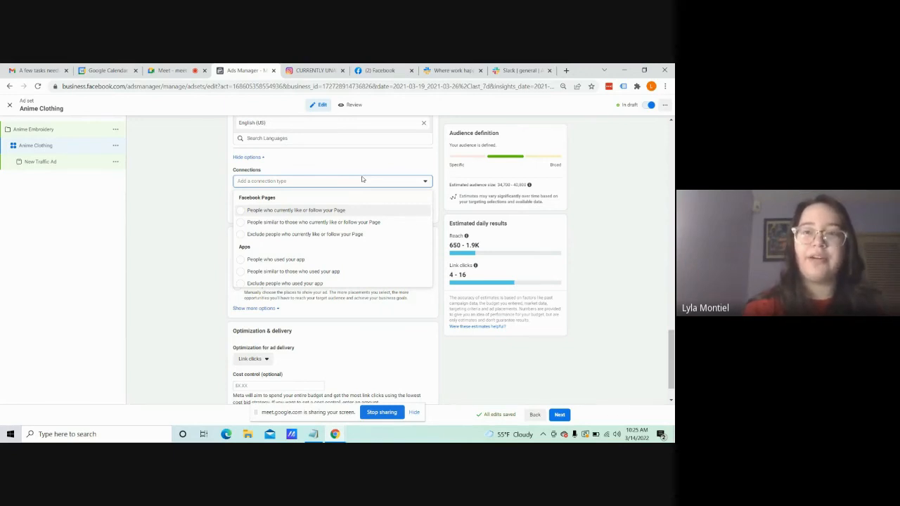
{"action": "left_click", "coordinate": [342, 236]}
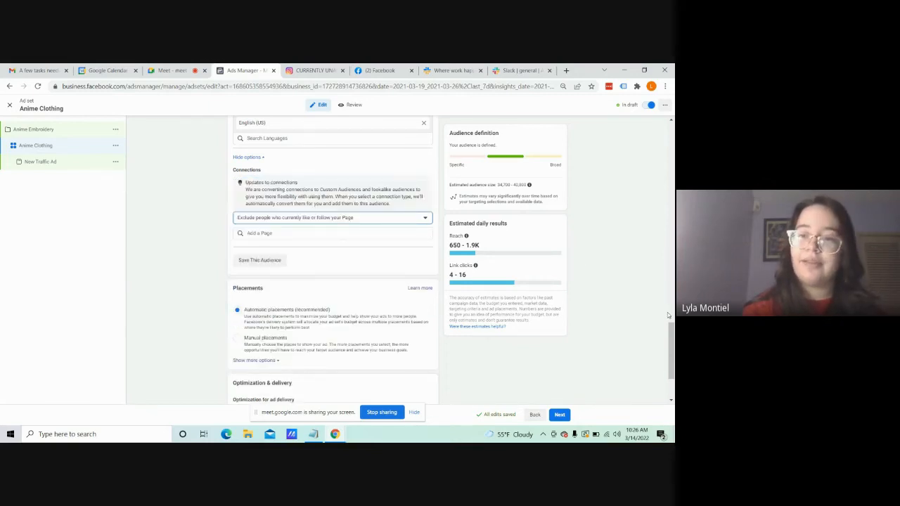
Step: Switch to manual placements and remove the Facebook, Audience network and Messenger platforms, keeping only Instagram
{"action": "scroll", "coordinate": [241, 246], "scroll_direction": "down", "scroll_amount": 3}
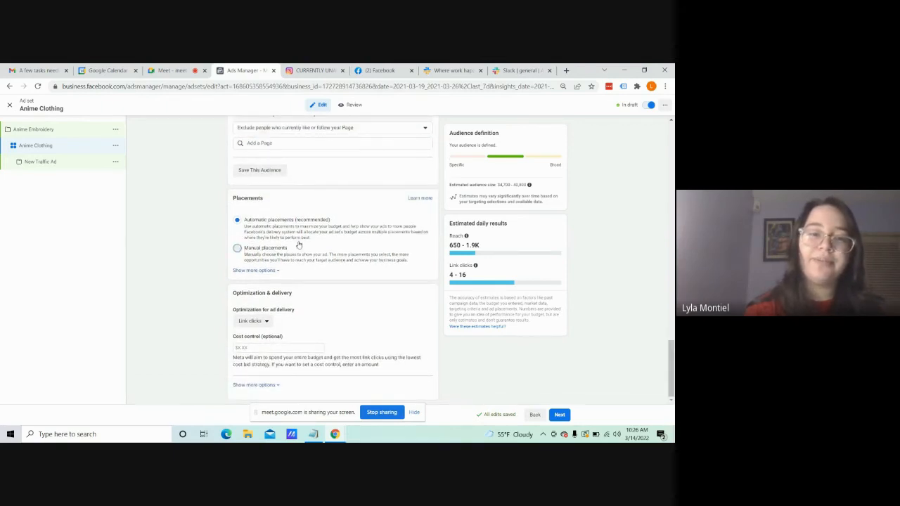
{"action": "left_click", "coordinate": [238, 248]}
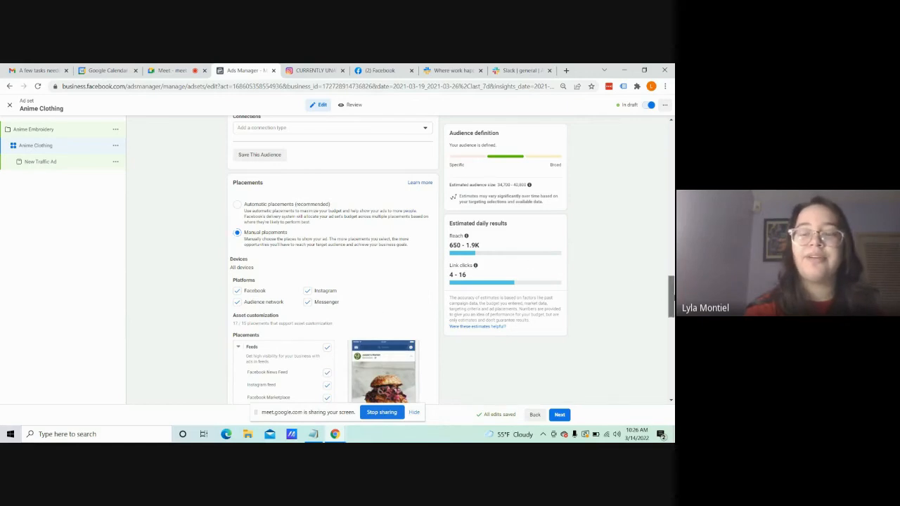
{"action": "mouse_move", "coordinate": [671, 295]}
{"action": "left_mouse_down"}
{"action": "mouse_move", "coordinate": [670, 331]}
{"action": "mouse_move", "coordinate": [667, 301]}
{"action": "left_mouse_up"}
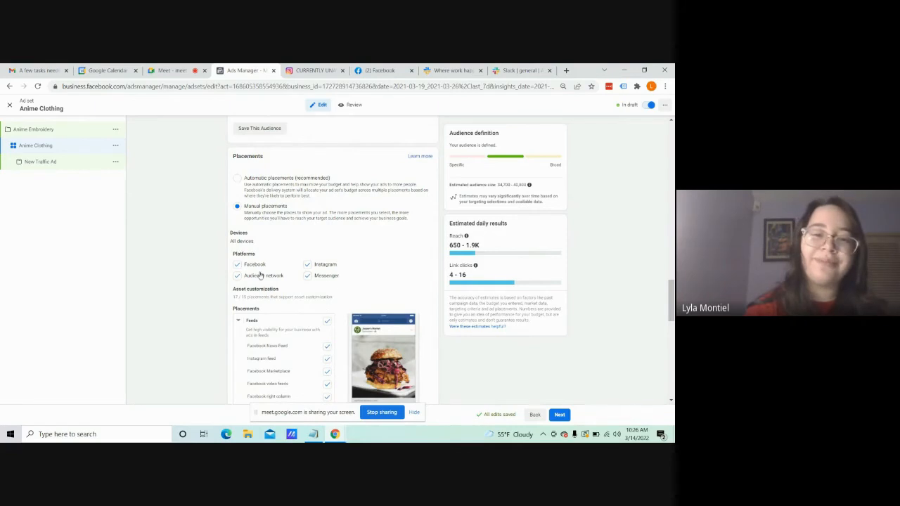
{"action": "left_click", "coordinate": [237, 267]}
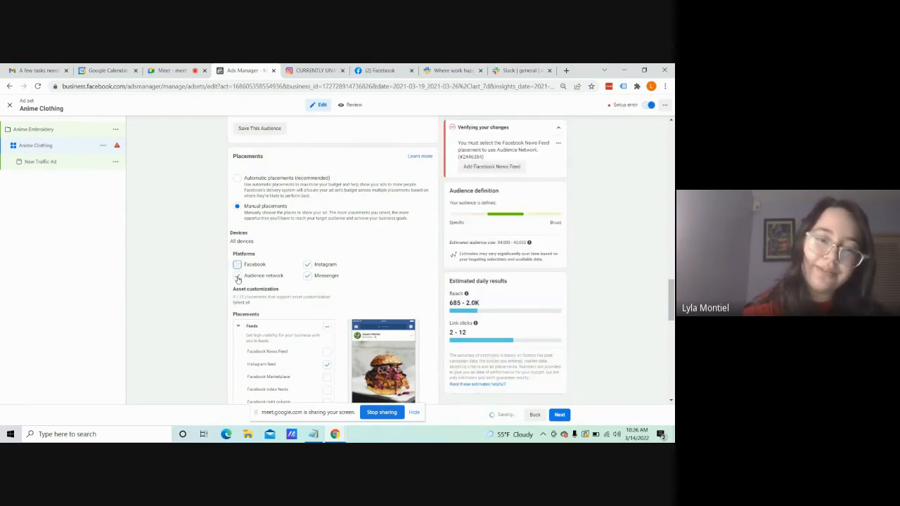
{"action": "left_click", "coordinate": [237, 276]}
{"action": "left_click", "coordinate": [308, 279]}
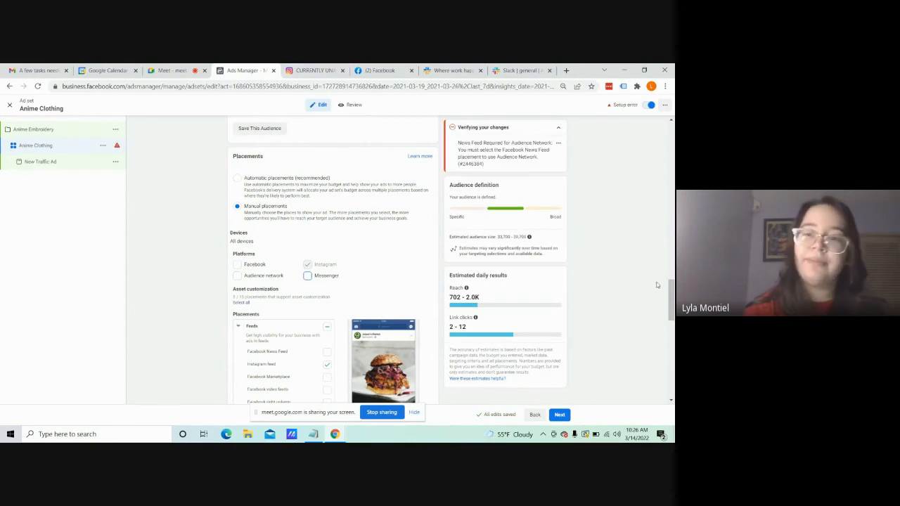
Step: Remove Instagram Reels, Instagram Stories and Instagram Shop from the placements, keeping Instagram feed and Instagram Explore
{"action": "scroll", "coordinate": [365, 211], "scroll_direction": "down", "scroll_amount": 5}
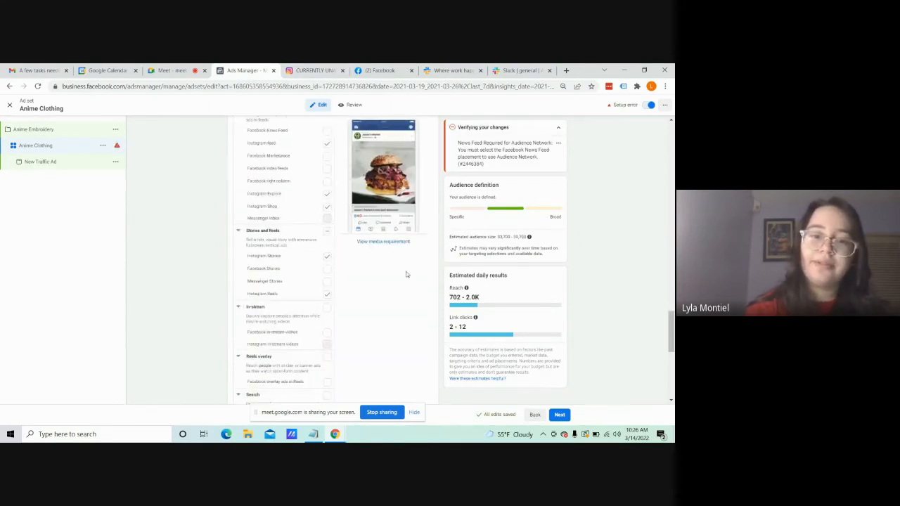
{"action": "left_click", "coordinate": [328, 295]}
{"action": "left_click", "coordinate": [326, 256]}
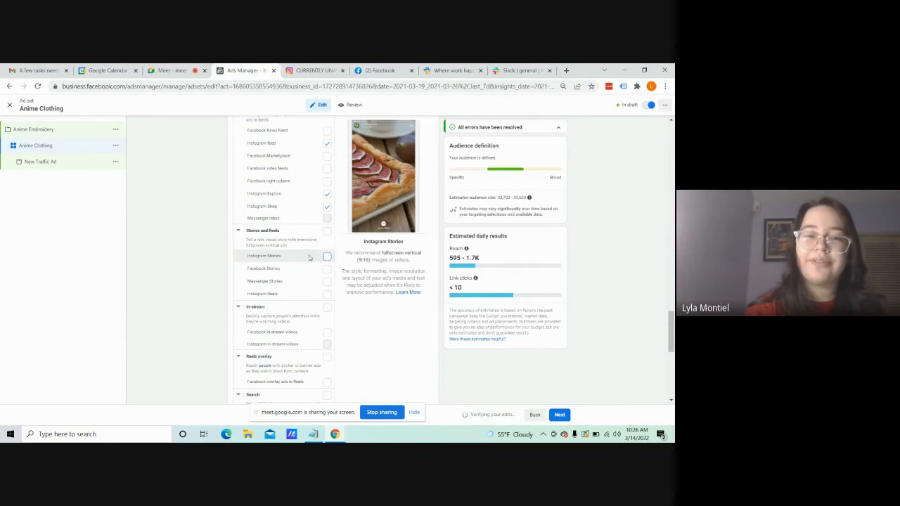
{"action": "mouse_move", "coordinate": [669, 330]}
{"action": "left_mouse_down"}
{"action": "mouse_move", "coordinate": [670, 305]}
{"action": "mouse_move", "coordinate": [673, 324]}
{"action": "mouse_move", "coordinate": [673, 313]}
{"action": "left_mouse_up"}
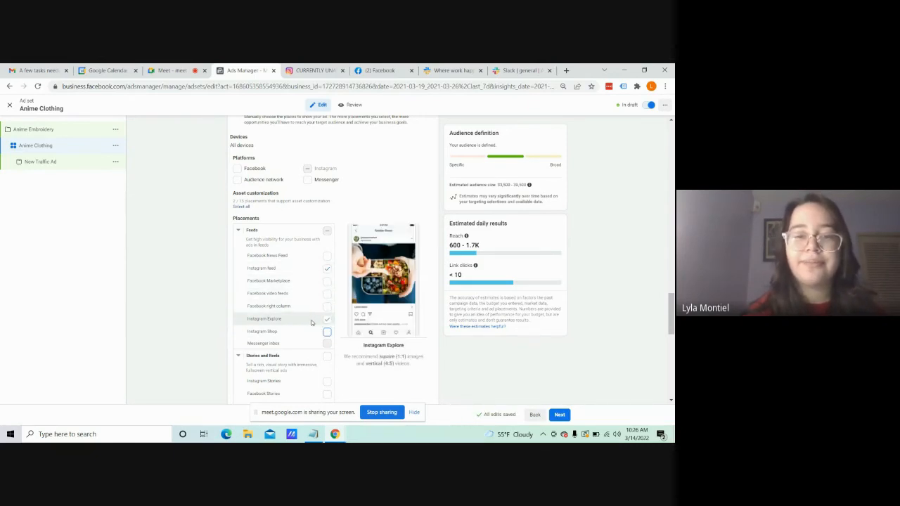
{"action": "mouse_move", "coordinate": [671, 313]}
{"action": "left_mouse_down"}
{"action": "mouse_move", "coordinate": [672, 338]}
{"action": "mouse_move", "coordinate": [672, 305]}
{"action": "mouse_move", "coordinate": [672, 314]}
{"action": "left_mouse_up"}
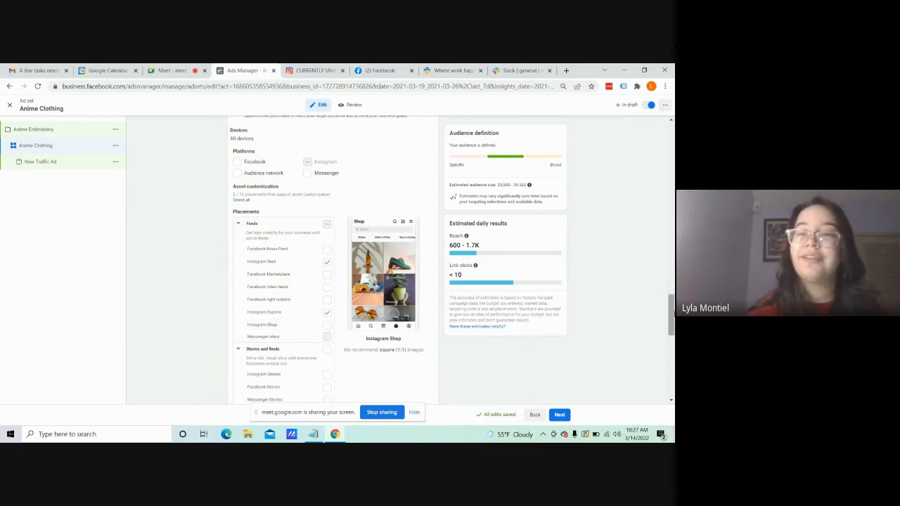
Step: Look through the remaining placements and delivery settings, continue to the New Traffic Ad, and return to the Anime Embroidery campaign's settings
{"action": "left_click_drag", "start_coordinate": [672, 313], "coordinate": [673, 337]}
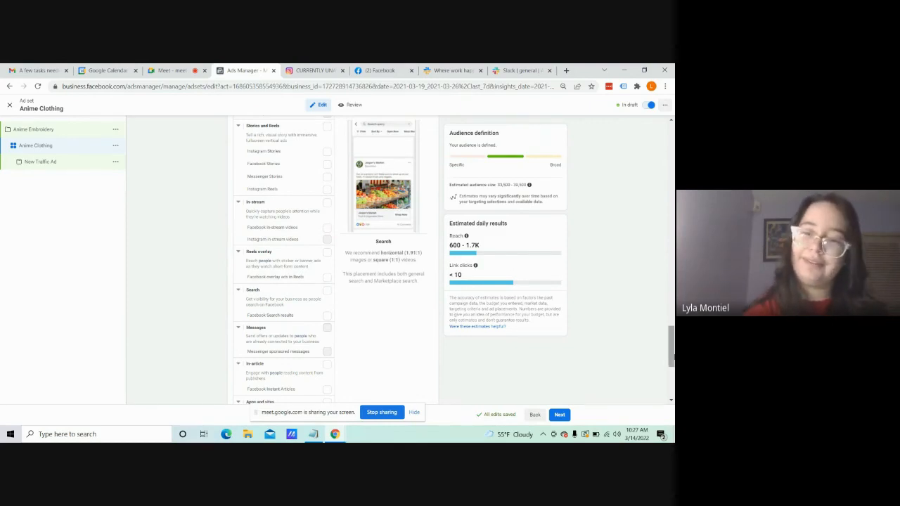
{"action": "left_click_drag", "start_coordinate": [673, 358], "coordinate": [673, 379]}
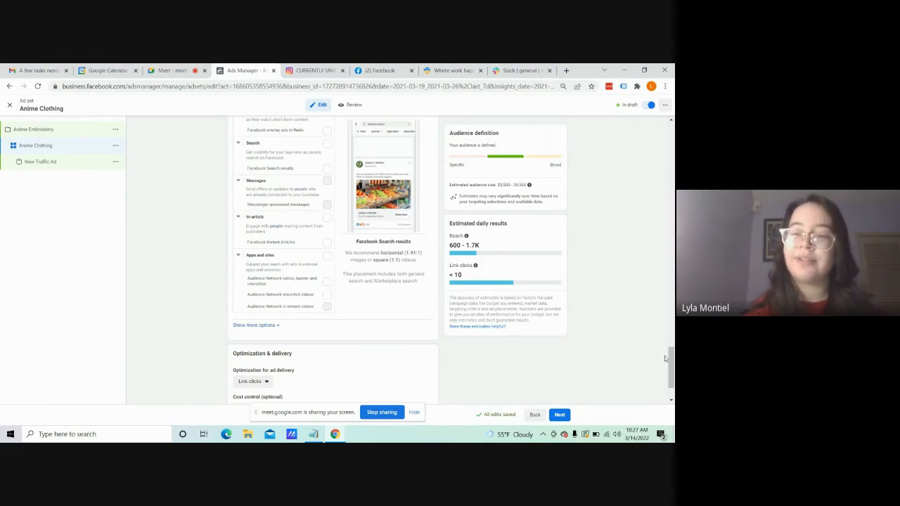
{"action": "left_click_drag", "start_coordinate": [672, 384], "coordinate": [674, 393]}
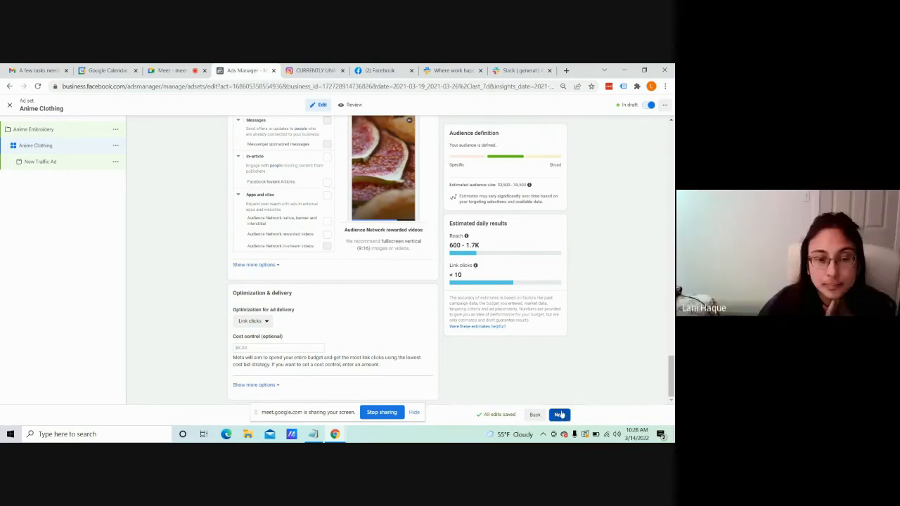
{"action": "left_click", "coordinate": [561, 415]}
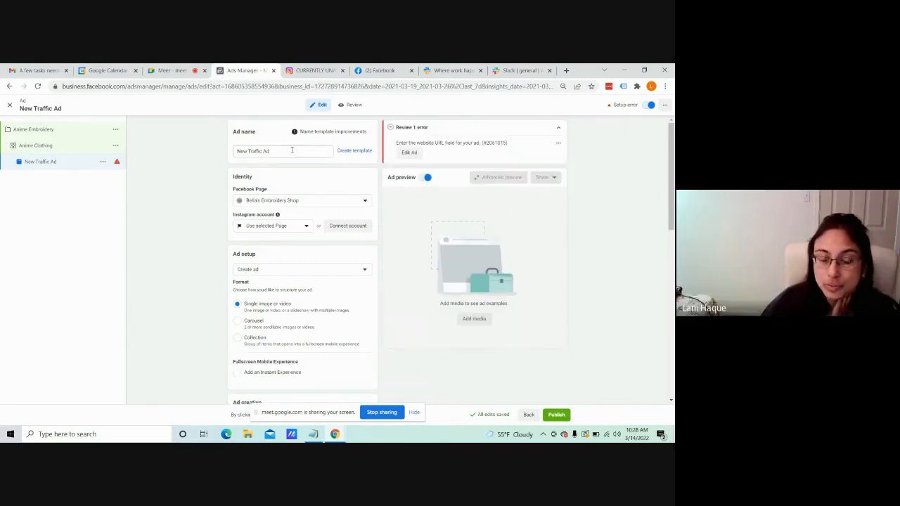
{"action": "left_click", "coordinate": [89, 130]}
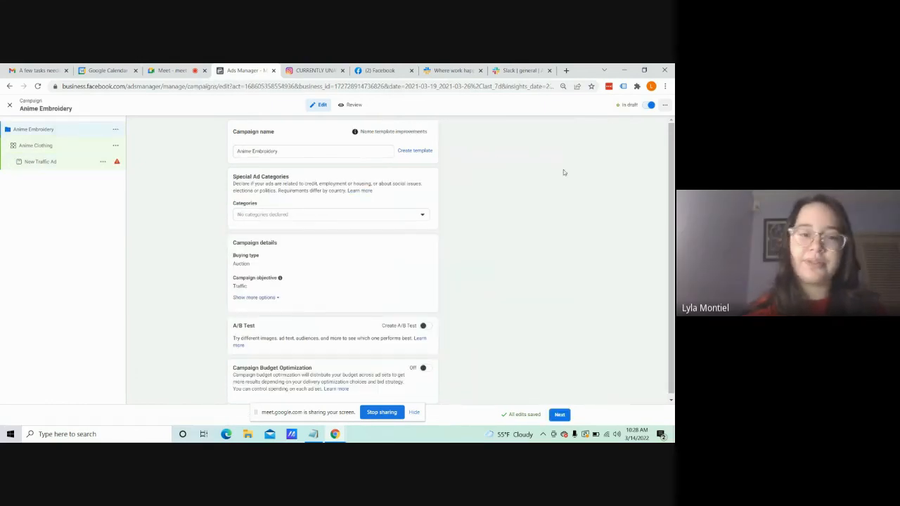
Step: In the Anime Clothing ad set, choose Link clicks as the optimization for ad delivery
{"action": "left_click_drag", "start_coordinate": [671, 186], "coordinate": [670, 202]}
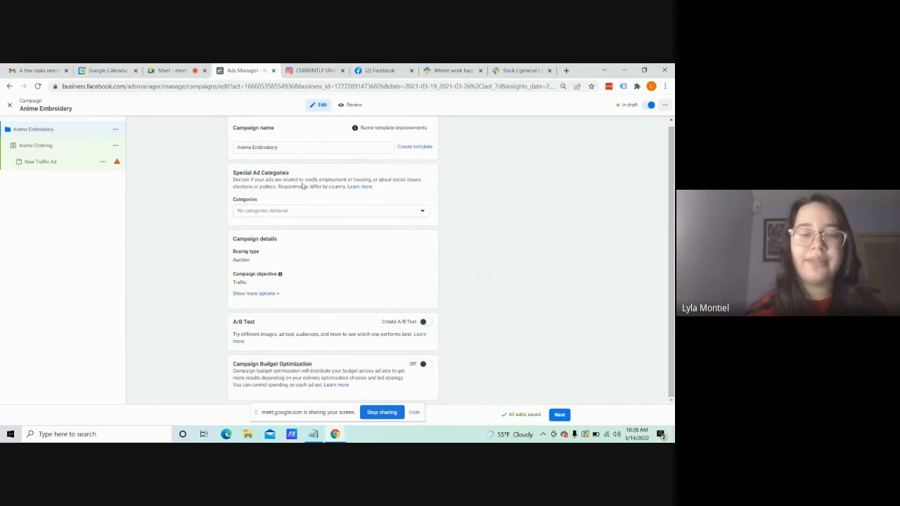
{"action": "left_click", "coordinate": [92, 149]}
{"action": "scroll", "coordinate": [673, 344], "scroll_direction": "down", "scroll_amount": 4}
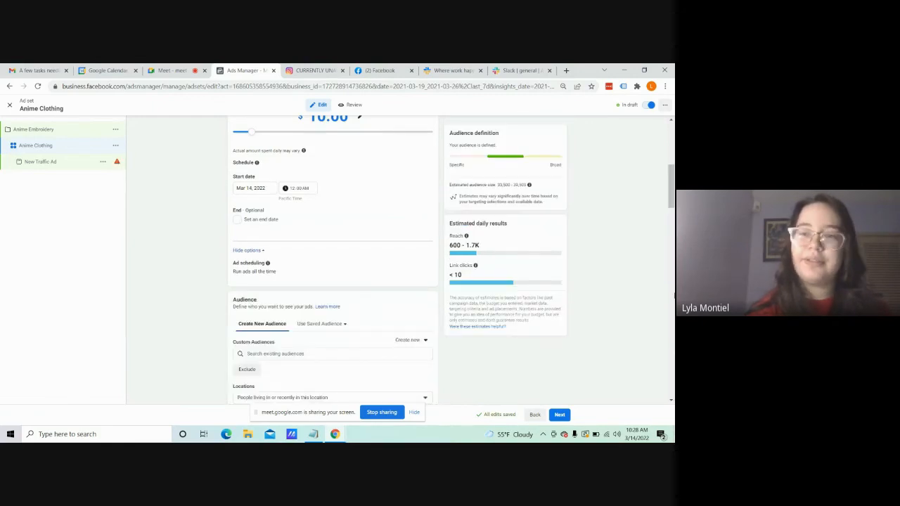
{"action": "left_click_drag", "start_coordinate": [672, 199], "coordinate": [673, 388]}
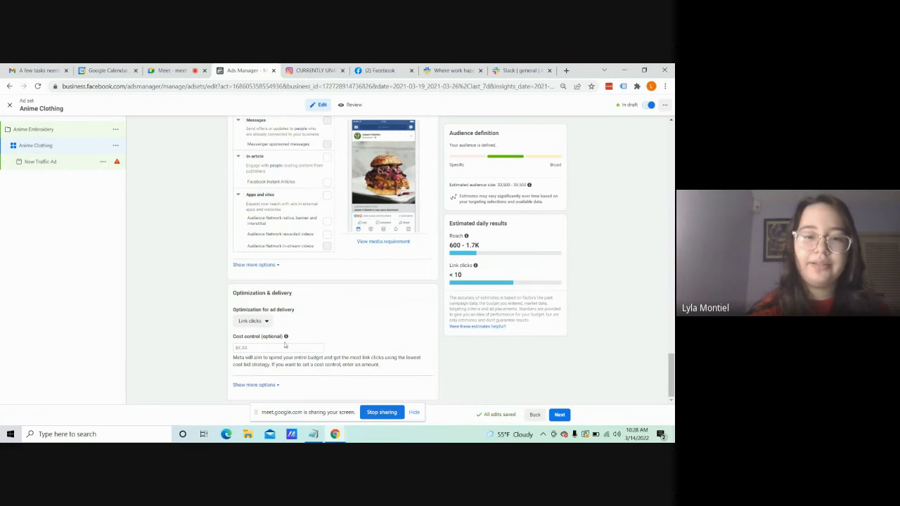
{"action": "left_click", "coordinate": [255, 321]}
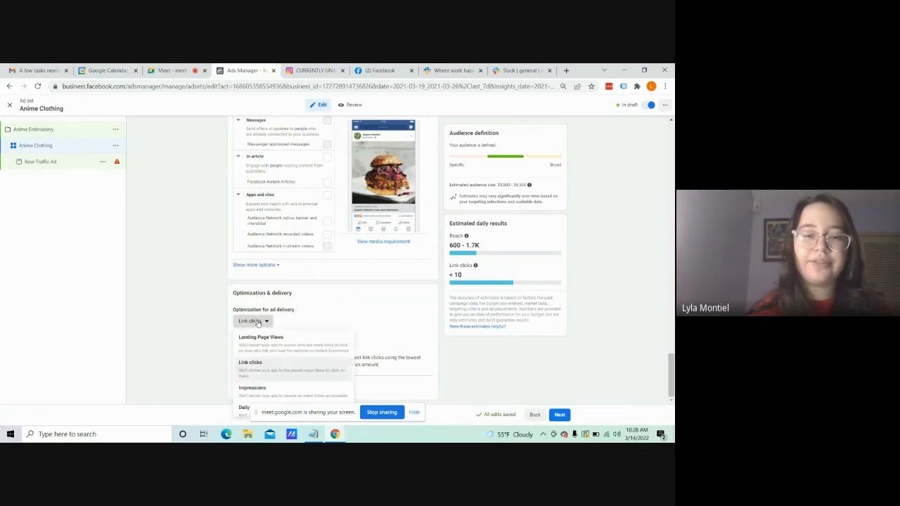
{"action": "left_click", "coordinate": [257, 322]}
{"action": "left_click", "coordinate": [258, 322]}
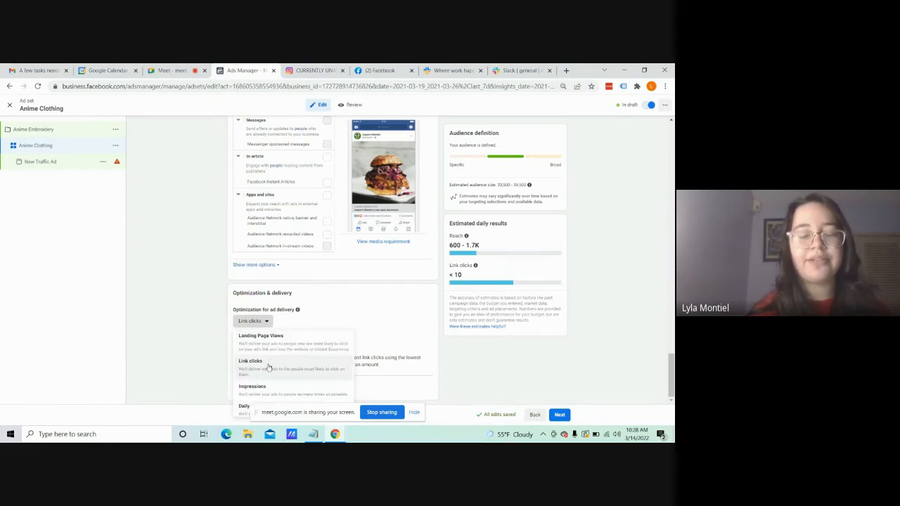
{"action": "left_click", "coordinate": [269, 365]}
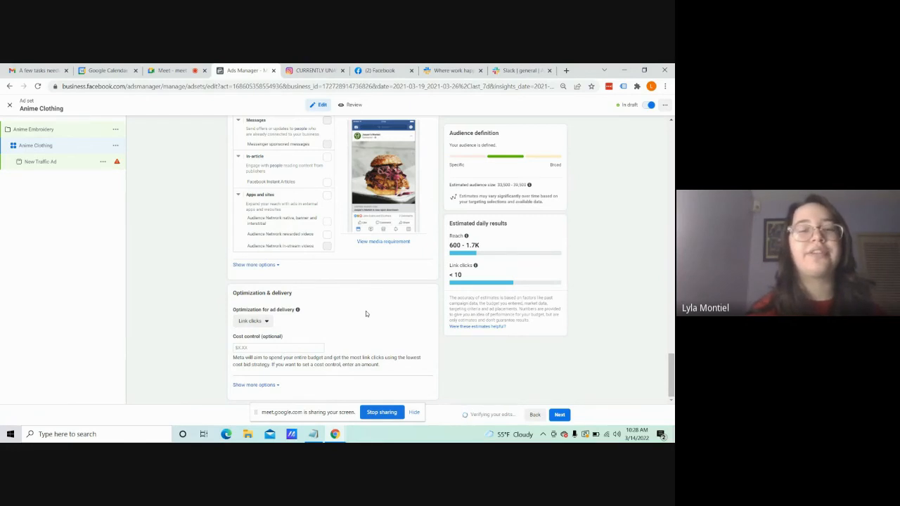
Step: Open the New Traffic Ad and rename it "Anime T-shirts"
{"action": "left_click", "coordinate": [69, 161]}
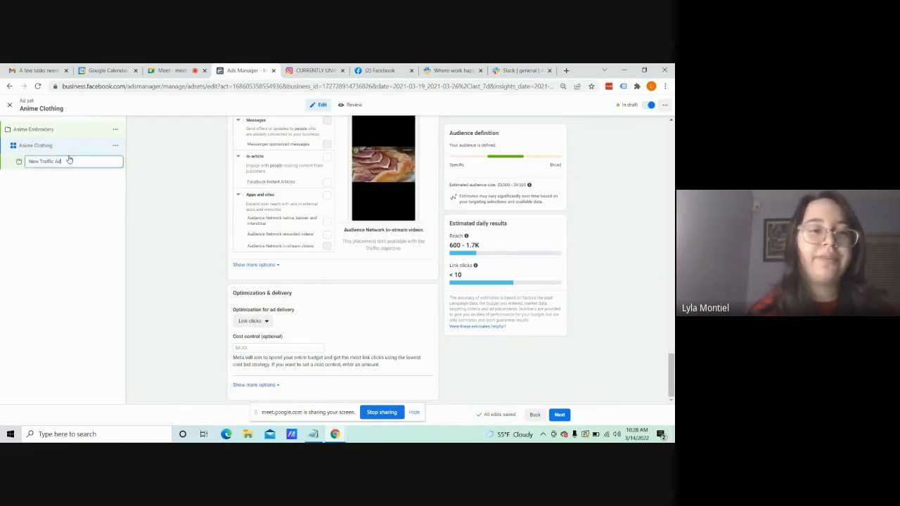
{"action": "left_click", "coordinate": [91, 196]}
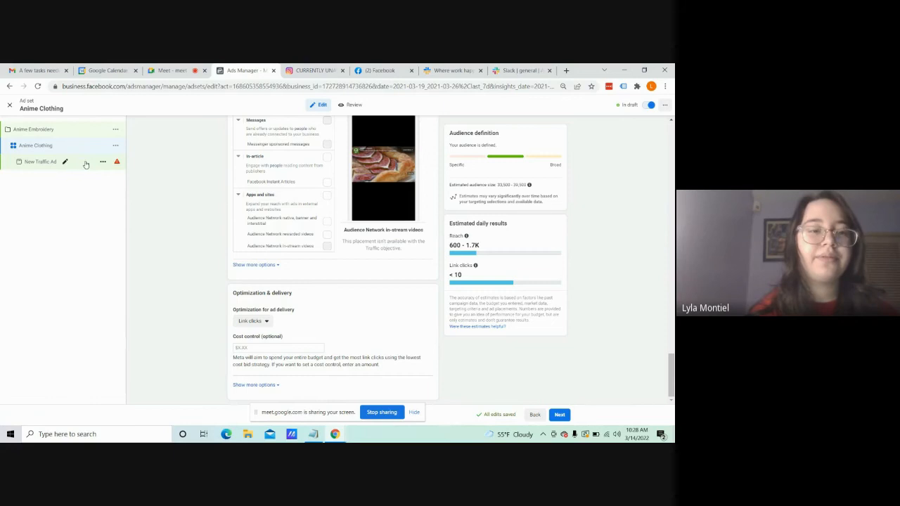
{"action": "left_click", "coordinate": [86, 164]}
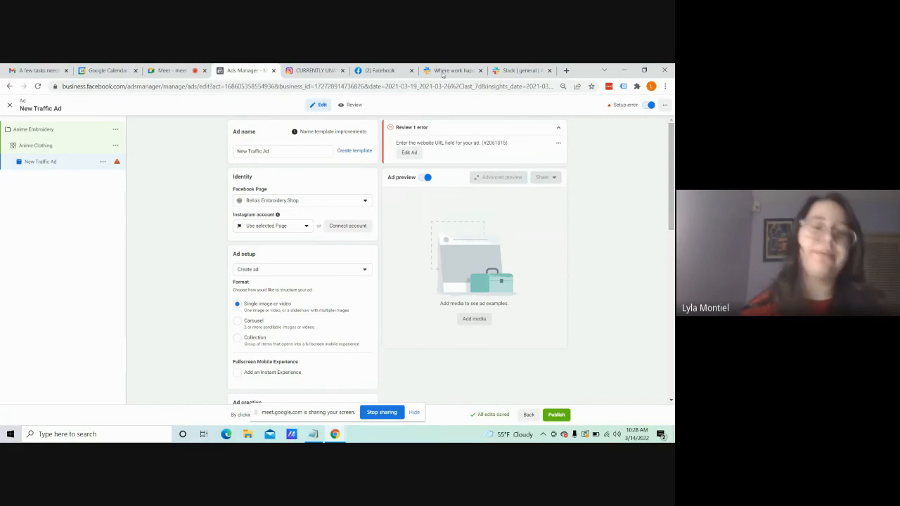
{"action": "triple_click", "coordinate": [298, 150]}
{"action": "type", "text": "A"}
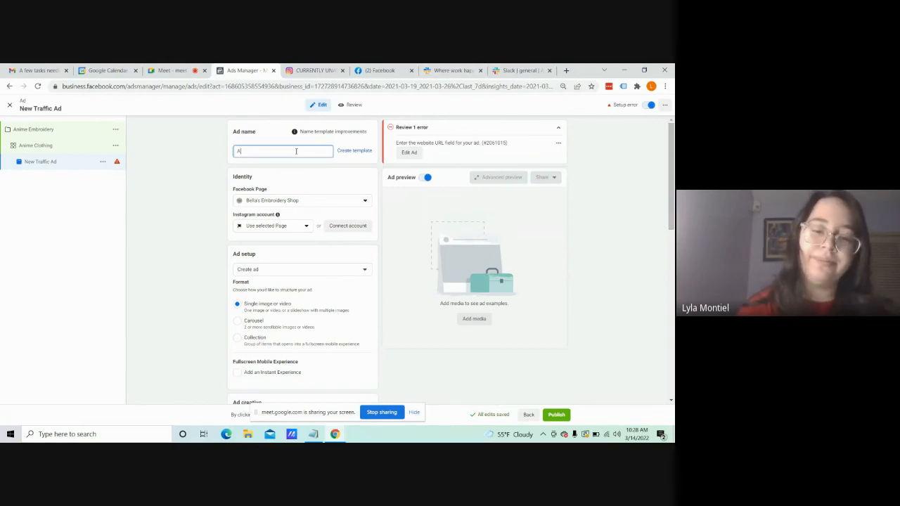
{"action": "type", "text": "nime T-s"}
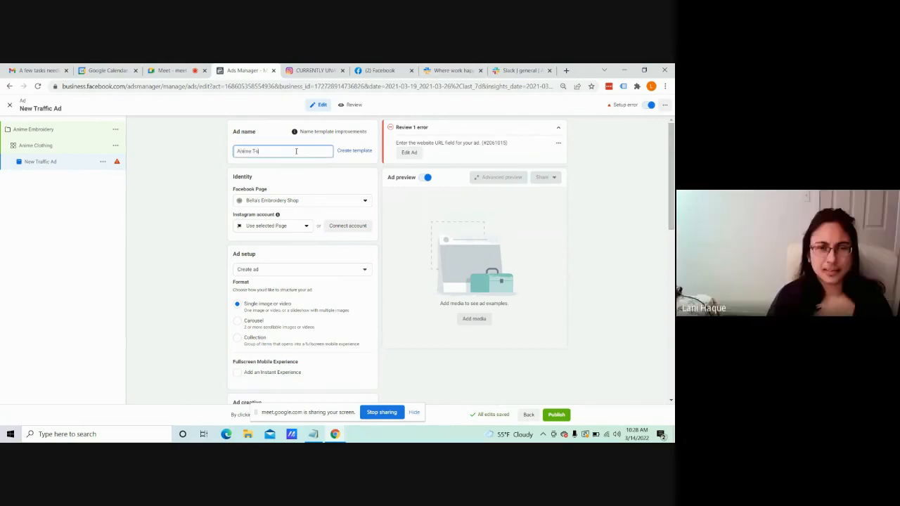
{"action": "type", "text": "hirts"}
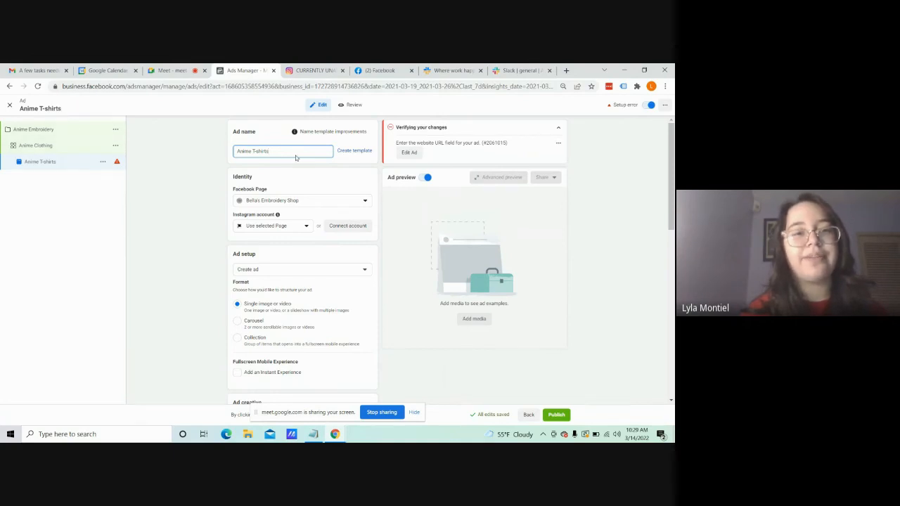
{"action": "left_click", "coordinate": [186, 208]}
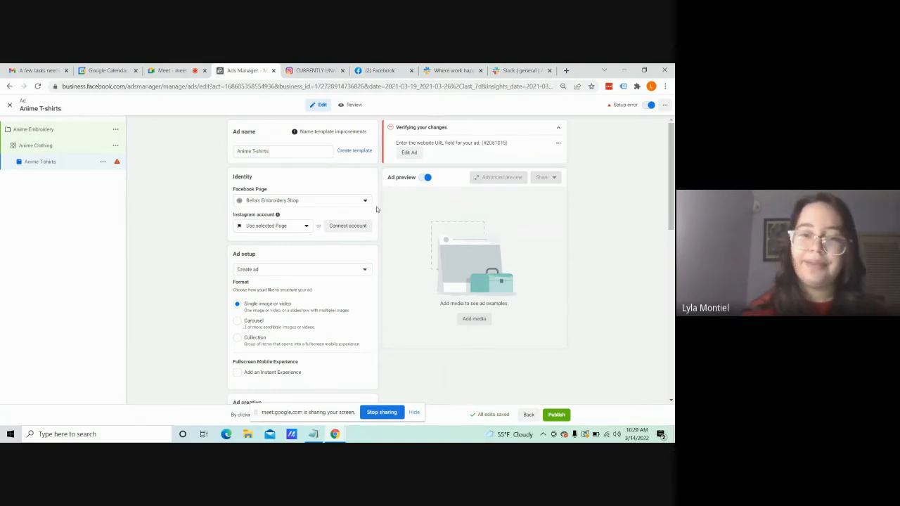
Step: Examine the ad's Facebook Page choices, format settings and Instant Experience option
{"action": "scroll", "coordinate": [373, 211], "scroll_direction": "down", "scroll_amount": 1}
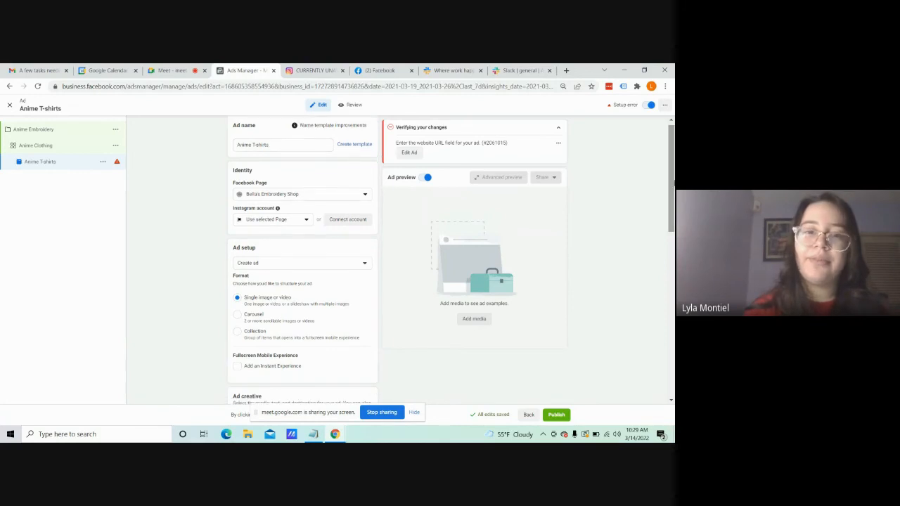
{"action": "left_click", "coordinate": [365, 197]}
{"action": "left_click", "coordinate": [365, 196]}
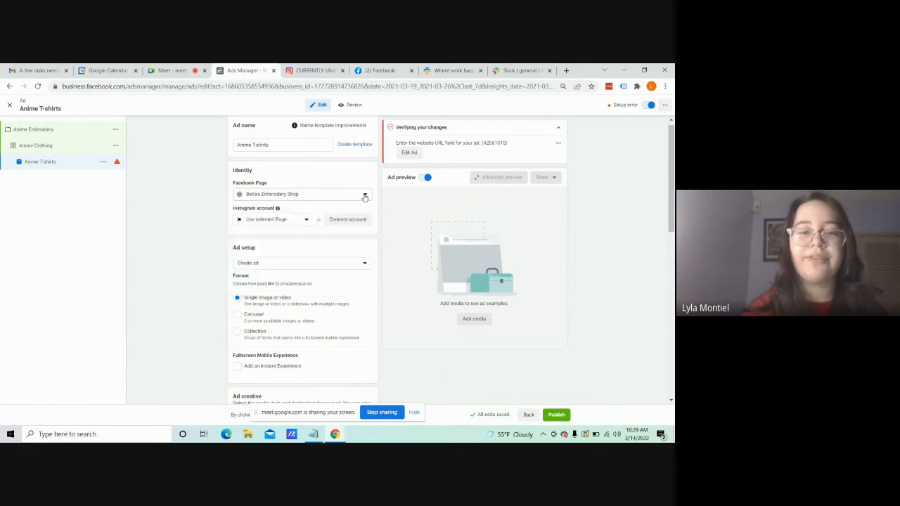
{"action": "left_click", "coordinate": [365, 197]}
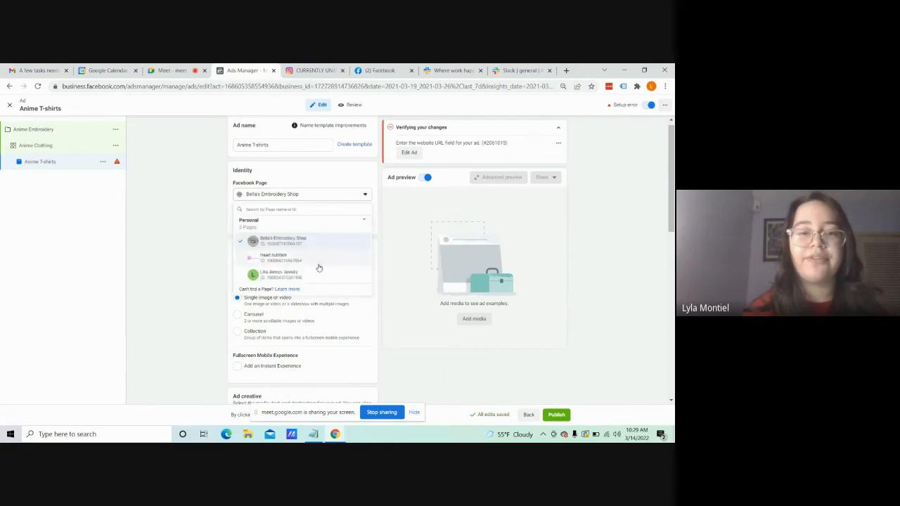
{"action": "left_click", "coordinate": [334, 200]}
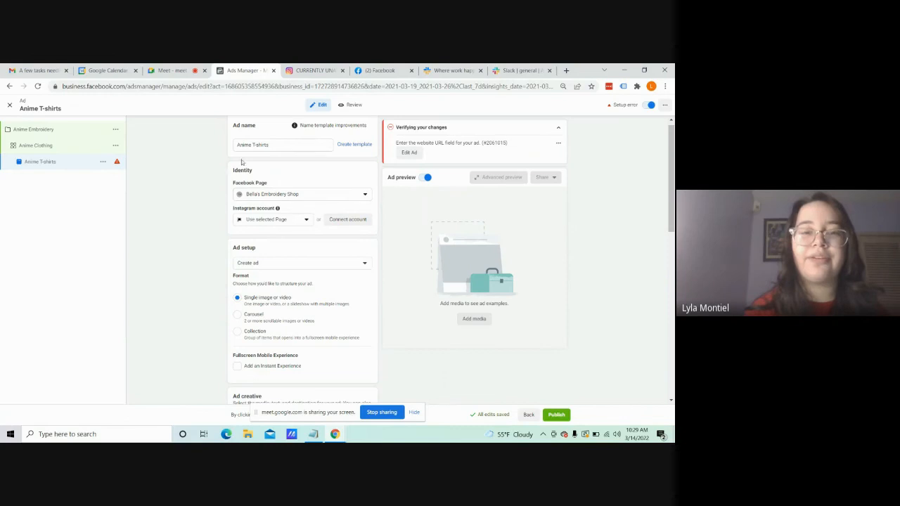
{"action": "mouse_move", "coordinate": [318, 125]}
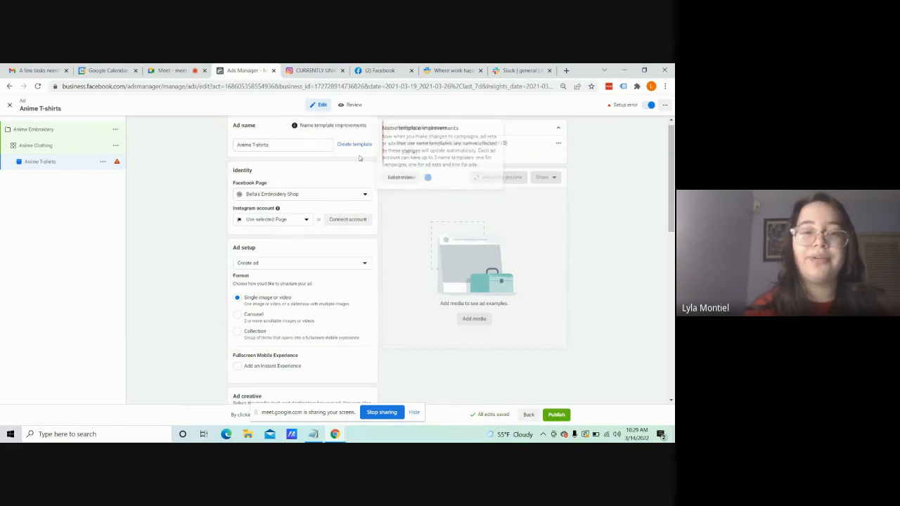
{"action": "scroll", "coordinate": [303, 260], "scroll_direction": "down", "scroll_amount": 1}
{"action": "left_click_drag", "start_coordinate": [673, 207], "coordinate": [674, 220]}
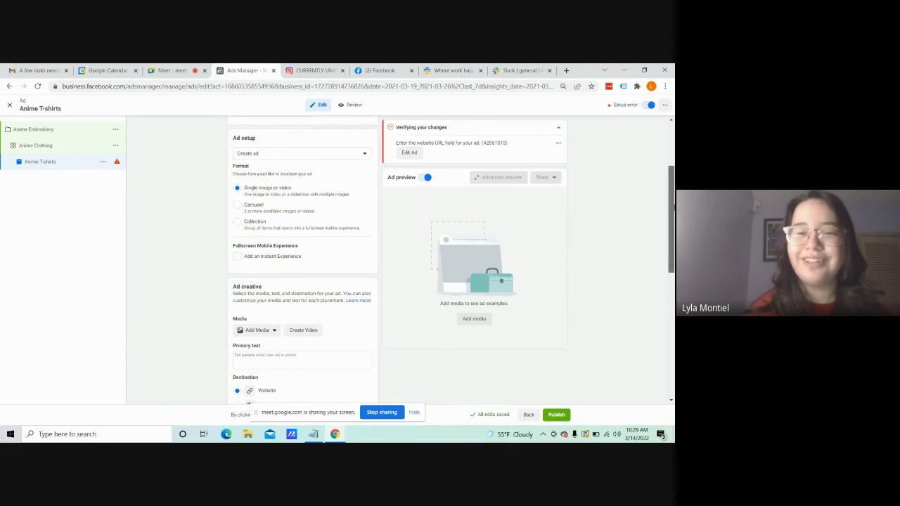
{"action": "scroll", "coordinate": [671, 225], "scroll_direction": "down", "scroll_amount": 1}
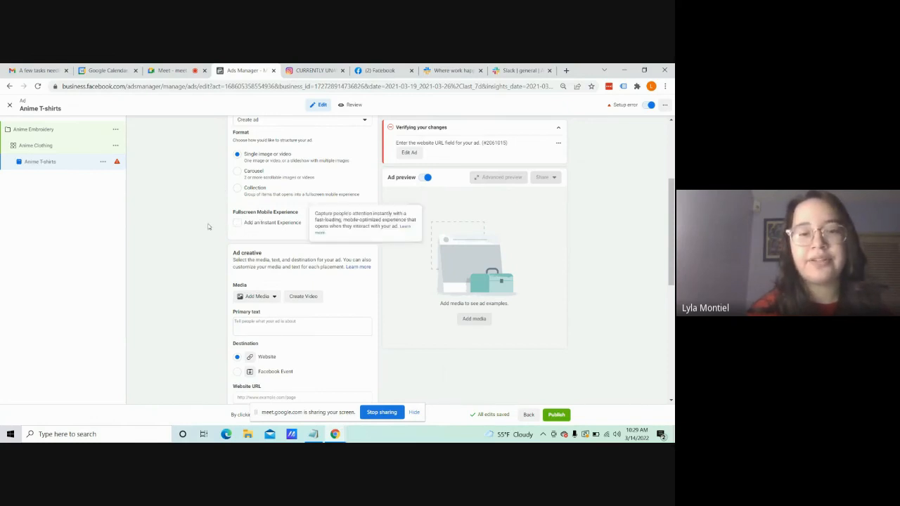
Step: Add the black T-shirt picture from the account images as the ad's media, with the original crop and enhancements allowed
{"action": "left_click_drag", "start_coordinate": [674, 251], "coordinate": [673, 273]}
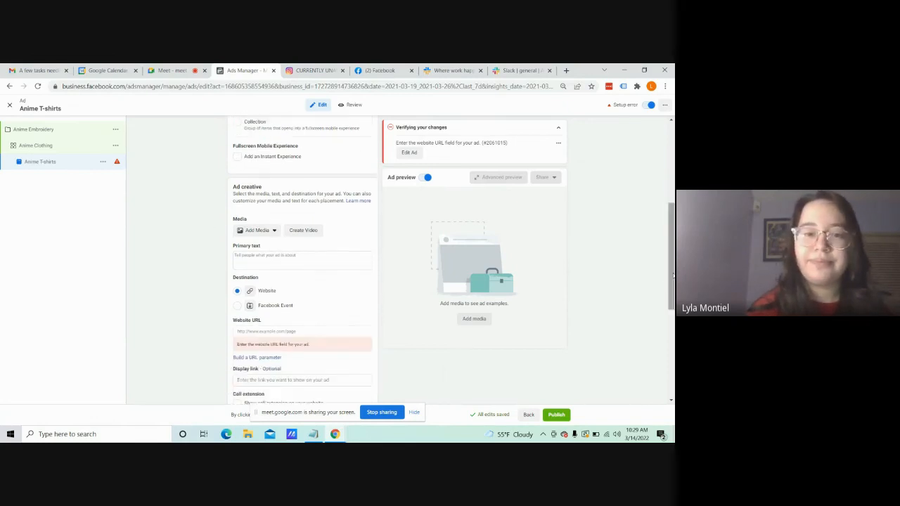
{"action": "left_click", "coordinate": [273, 233]}
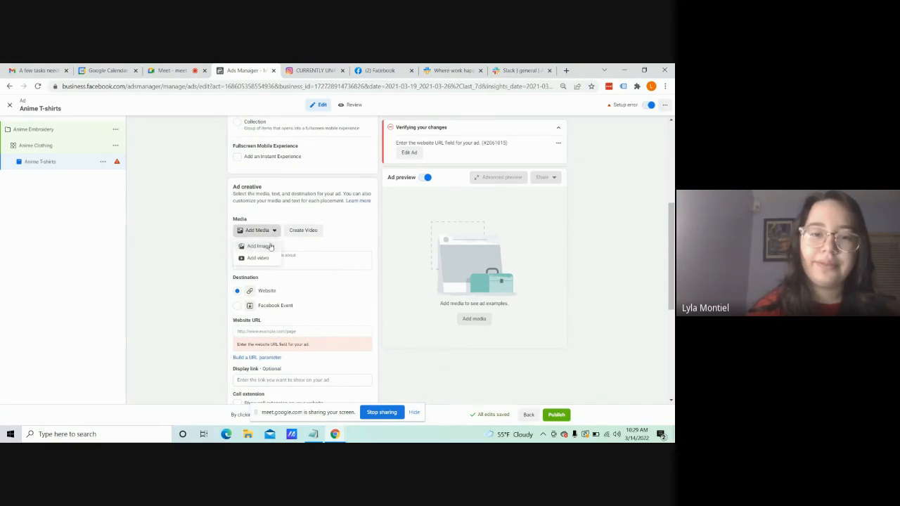
{"action": "left_click", "coordinate": [271, 248]}
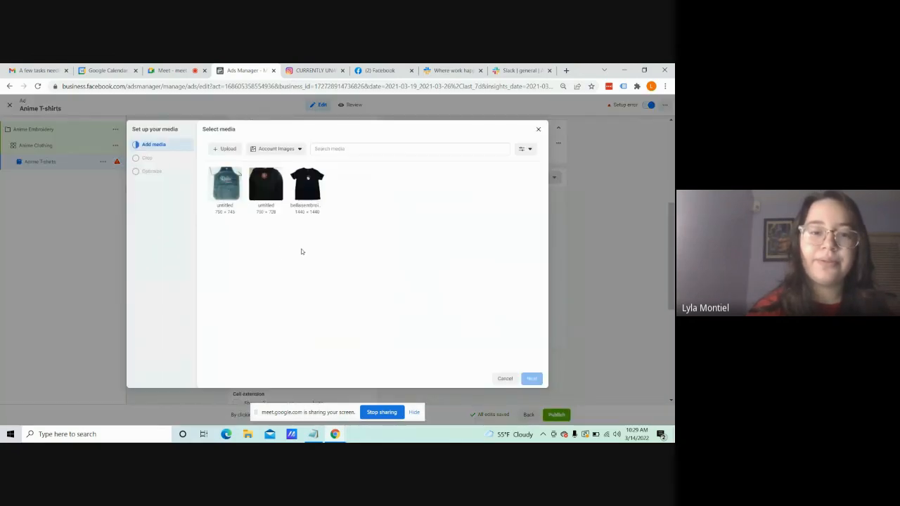
{"action": "left_click", "coordinate": [305, 186]}
{"action": "left_click", "coordinate": [532, 379]}
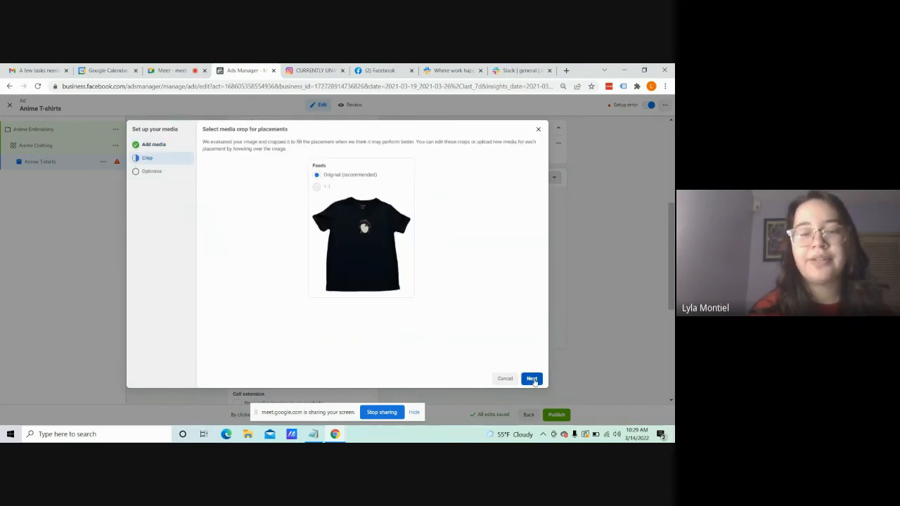
{"action": "left_click", "coordinate": [532, 379]}
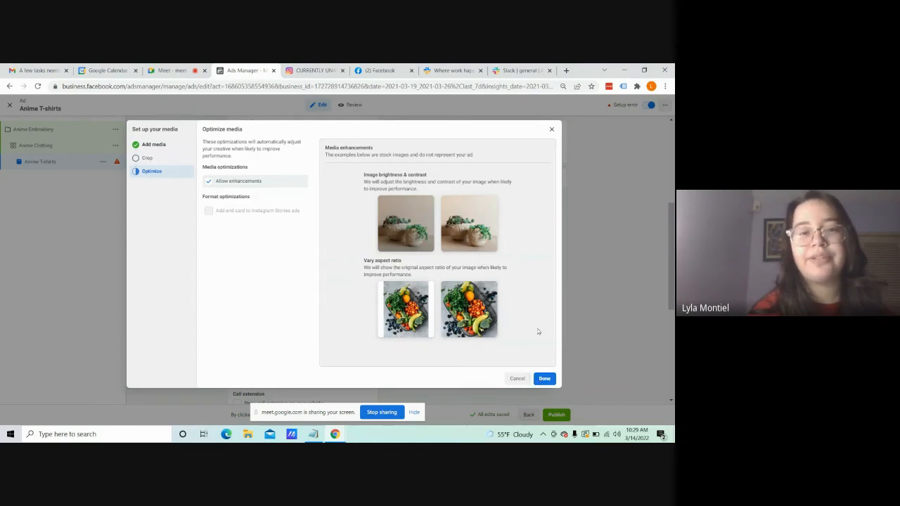
{"action": "left_click", "coordinate": [545, 379]}
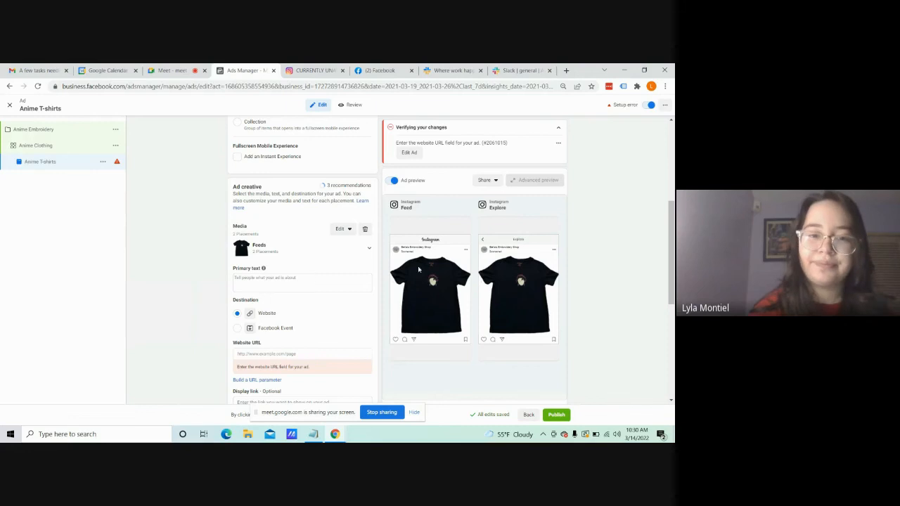
Step: Switch to Notepad and copy the entire "Tanjiro T-shirt Custom Design" caption, including the custom request details
{"action": "left_click_drag", "start_coordinate": [673, 272], "coordinate": [674, 283]}
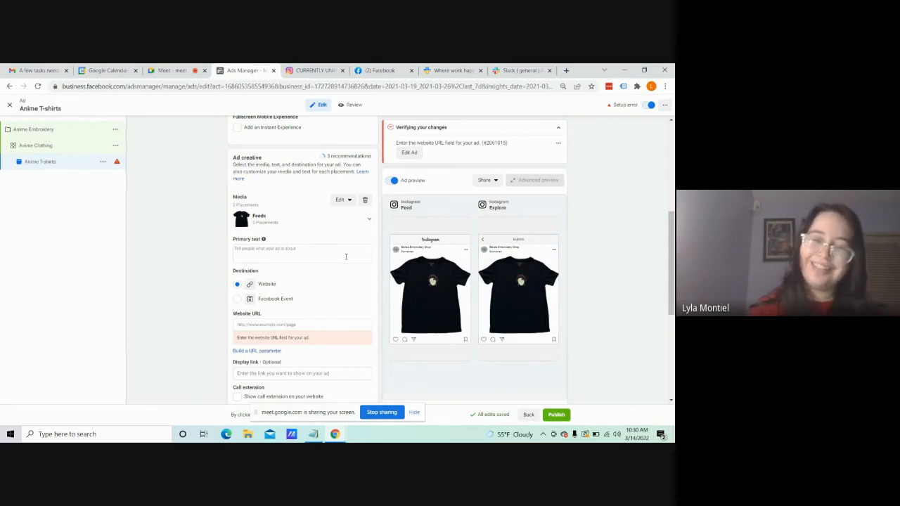
{"action": "left_click", "coordinate": [345, 257]}
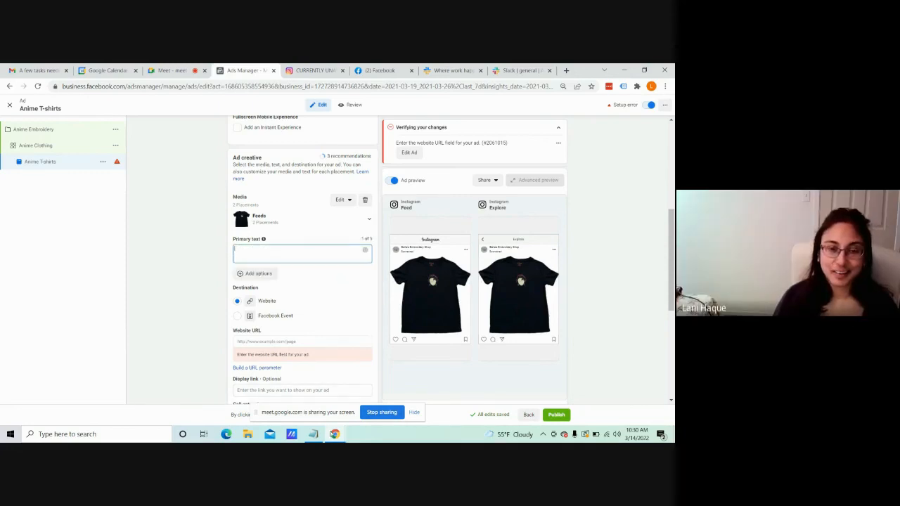
{"action": "mouse_move", "coordinate": [314, 433]}
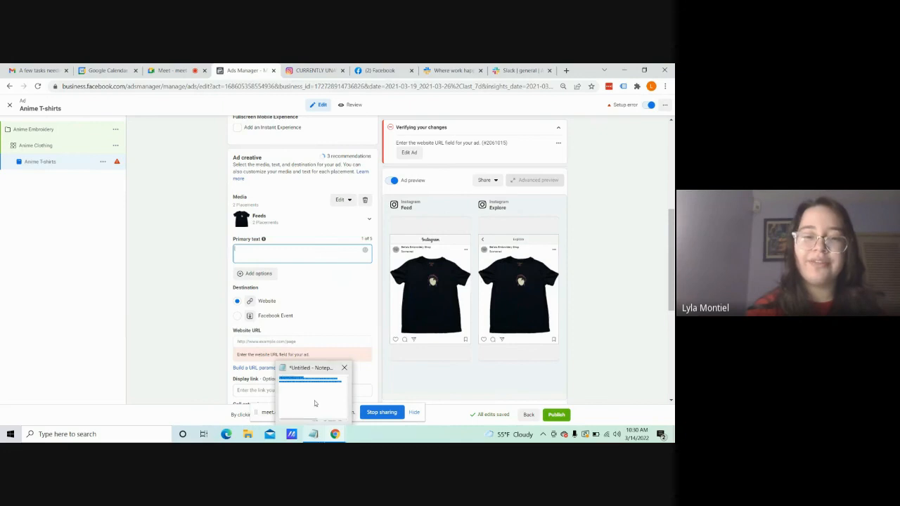
{"action": "left_click", "coordinate": [315, 403]}
{"action": "left_click", "coordinate": [334, 178]}
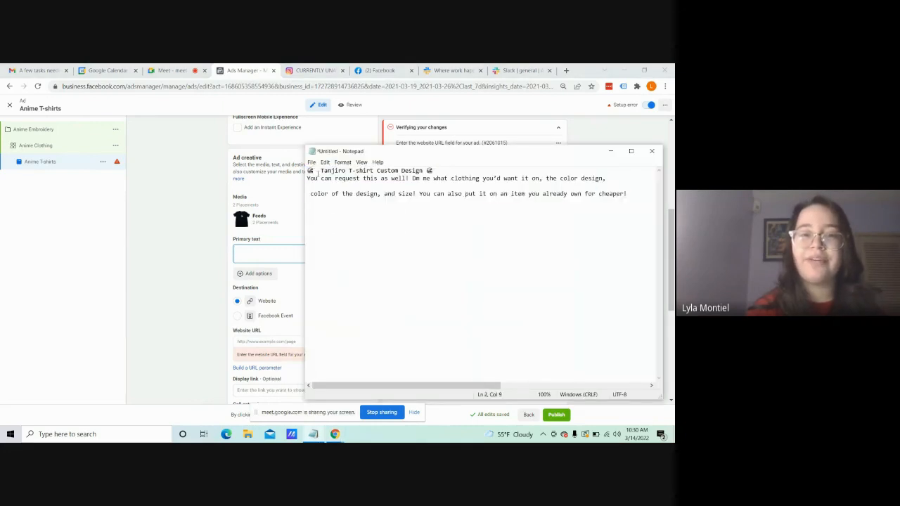
{"action": "left_click_drag", "start_coordinate": [308, 170], "coordinate": [649, 198]}
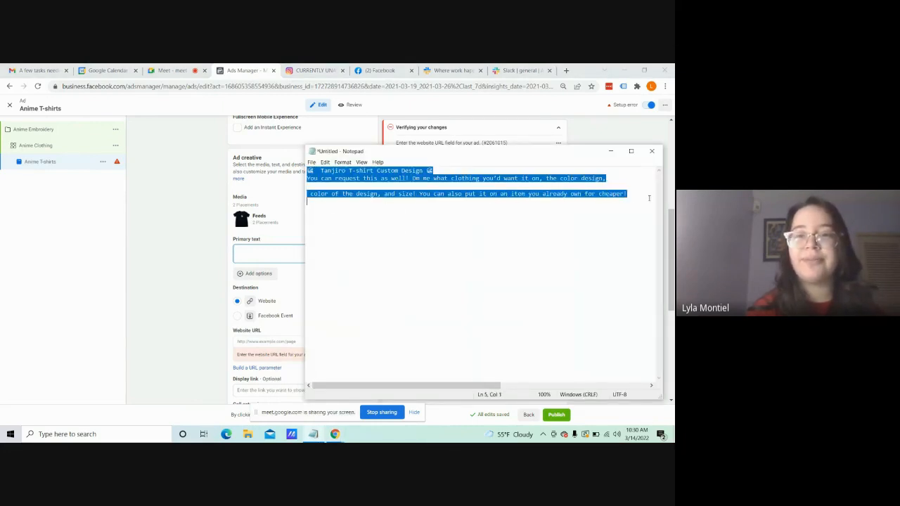
{"action": "right_click", "coordinate": [649, 199]}
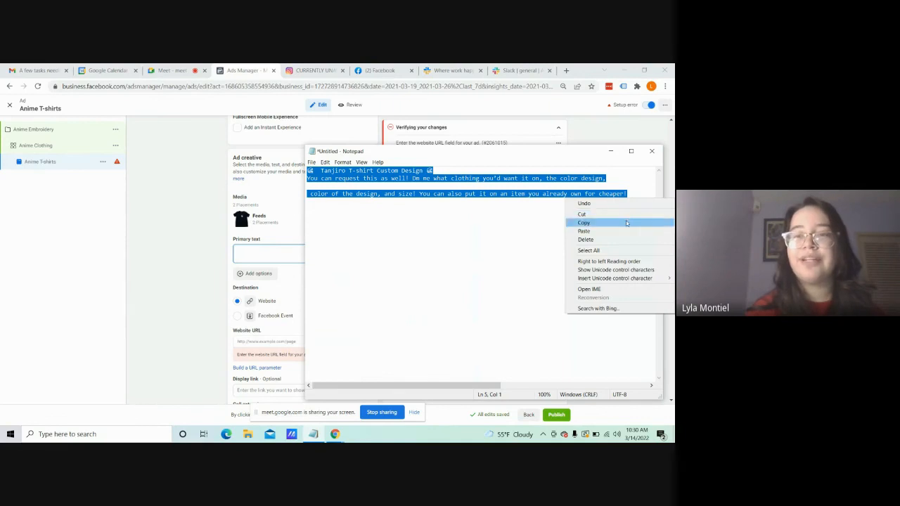
{"action": "left_click", "coordinate": [630, 222]}
Step: Return to the Anime T-shirts ad and paste the copied caption as its primary text
{"action": "left_click", "coordinate": [610, 150]}
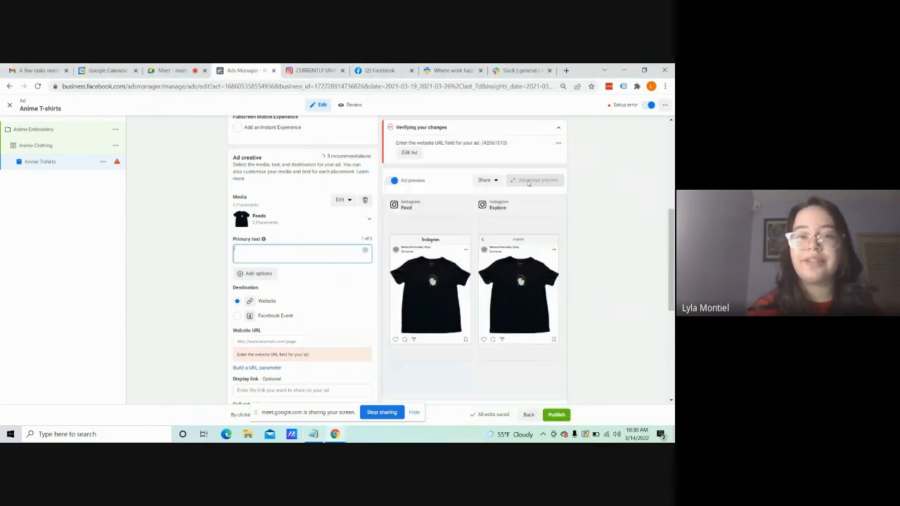
{"action": "right_click", "coordinate": [256, 250]}
{"action": "left_click", "coordinate": [292, 326]}
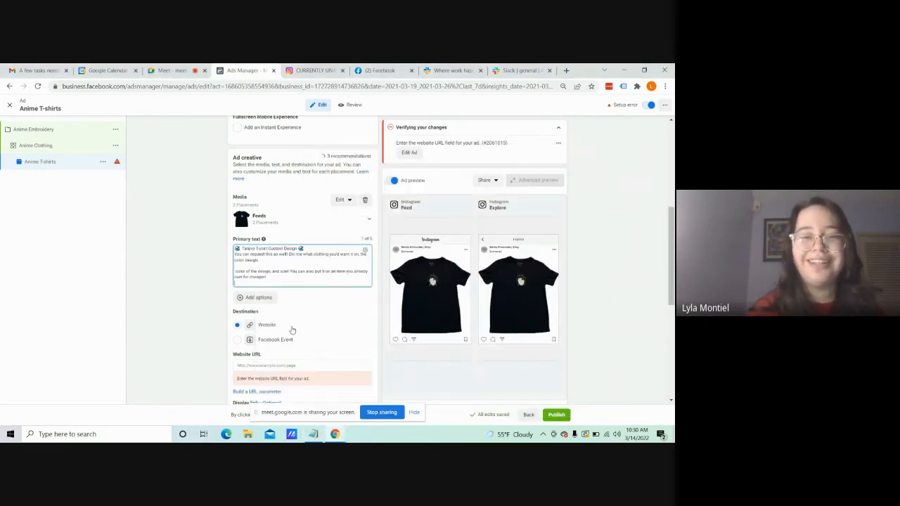
{"action": "left_click", "coordinate": [199, 247]}
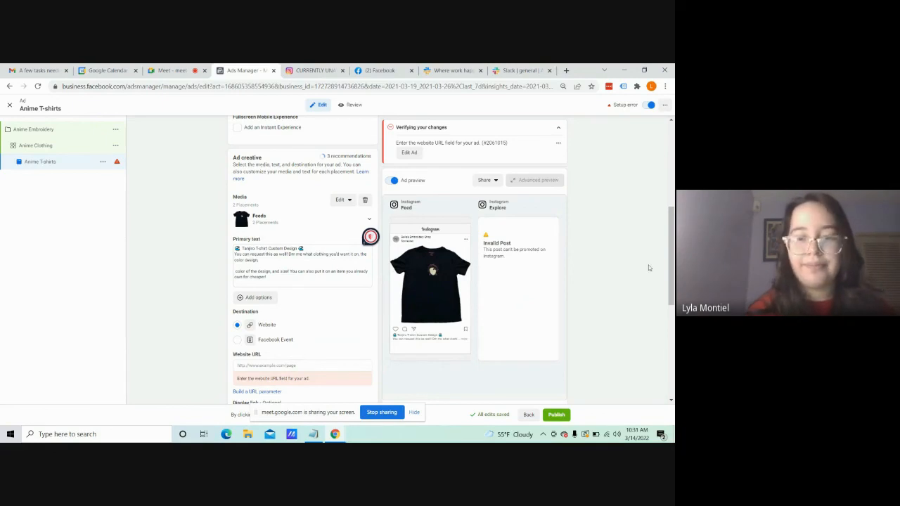
{"action": "left_click_drag", "start_coordinate": [672, 251], "coordinate": [673, 276]}
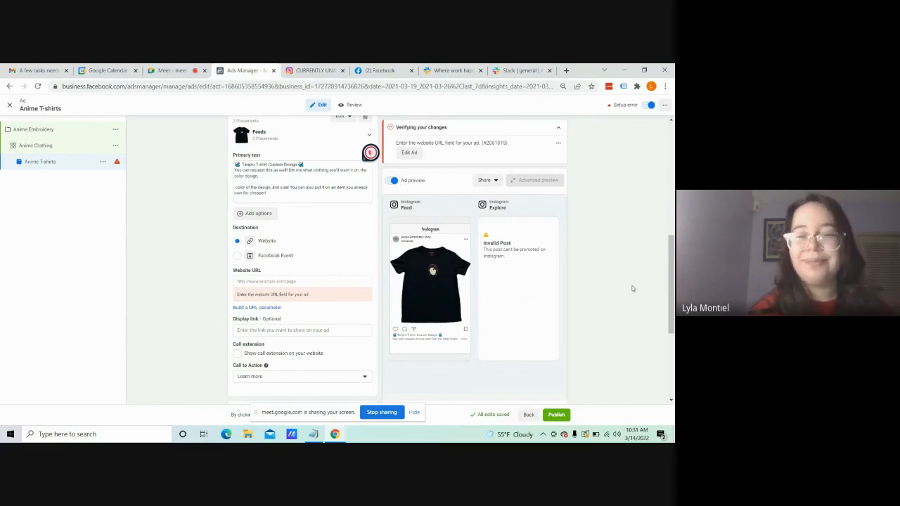
{"action": "scroll", "coordinate": [671, 288], "scroll_direction": "down", "scroll_amount": 1}
{"action": "scroll", "coordinate": [316, 281], "scroll_direction": "up", "scroll_amount": 2}
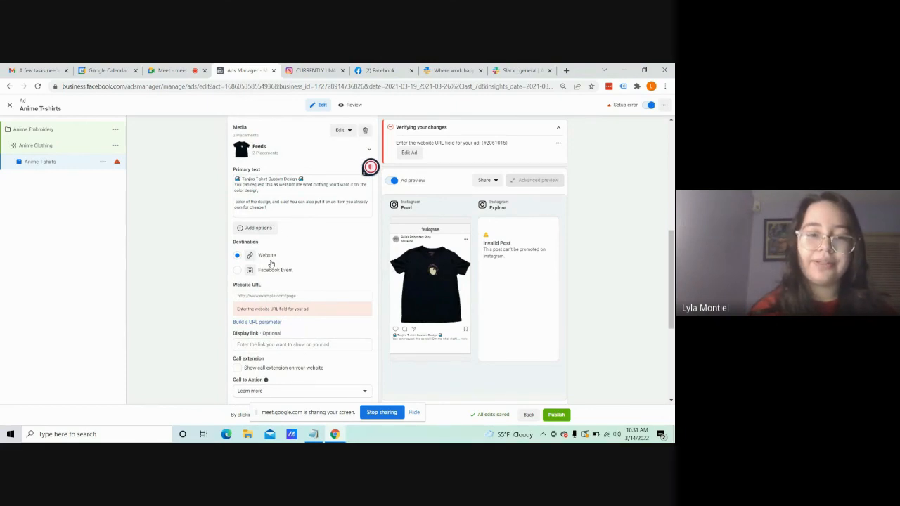
{"action": "scroll", "coordinate": [671, 282], "scroll_direction": "down", "scroll_amount": 1}
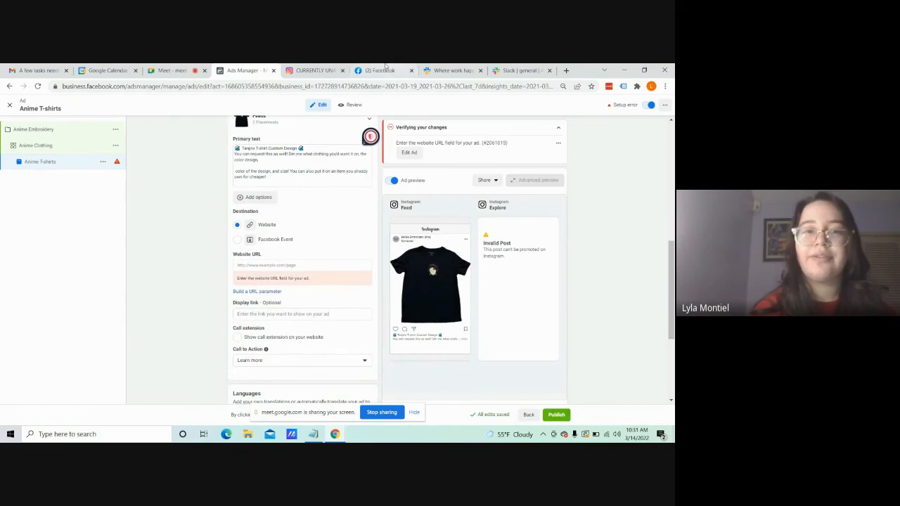
{"action": "left_click", "coordinate": [314, 70]}
{"action": "left_click", "coordinate": [329, 85]}
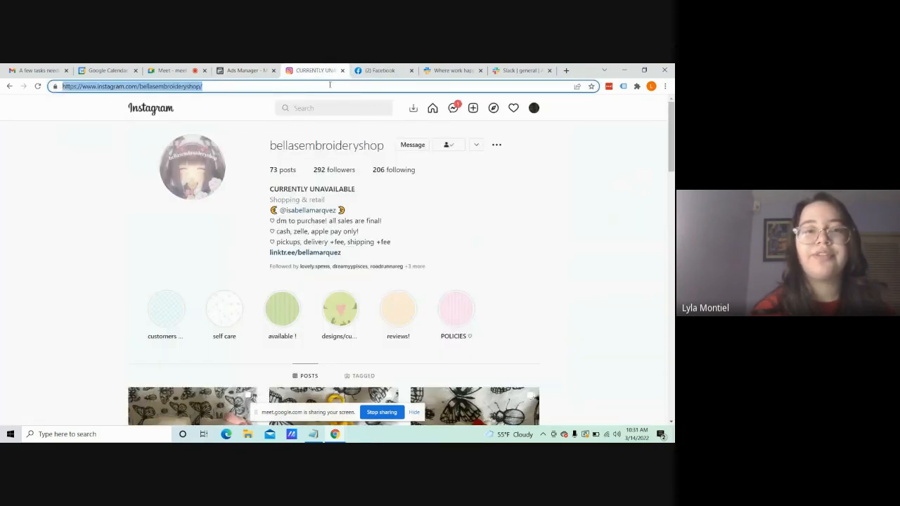
{"action": "right_click", "coordinate": [329, 85]}
{"action": "left_click", "coordinate": [362, 133]}
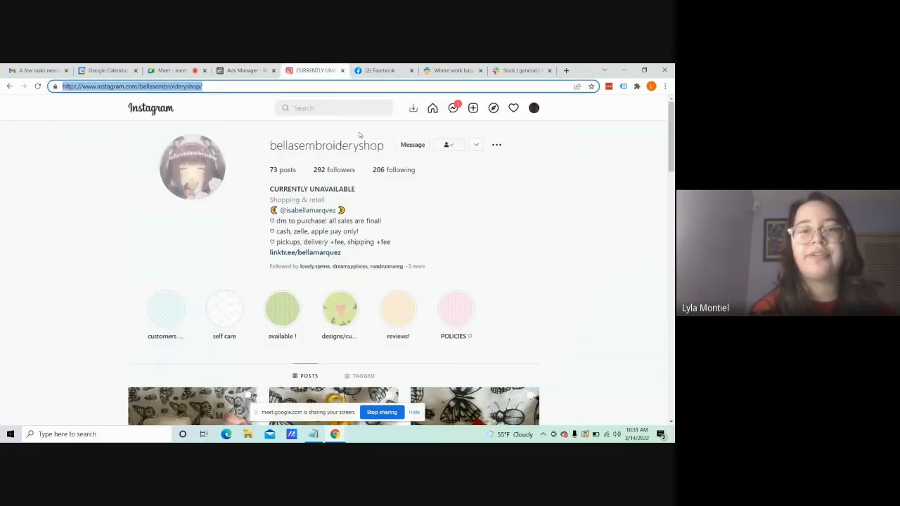
Step: Return to the Anime T-shirts ad and paste the copied Instagram profile address as its website URL
{"action": "left_click", "coordinate": [242, 71]}
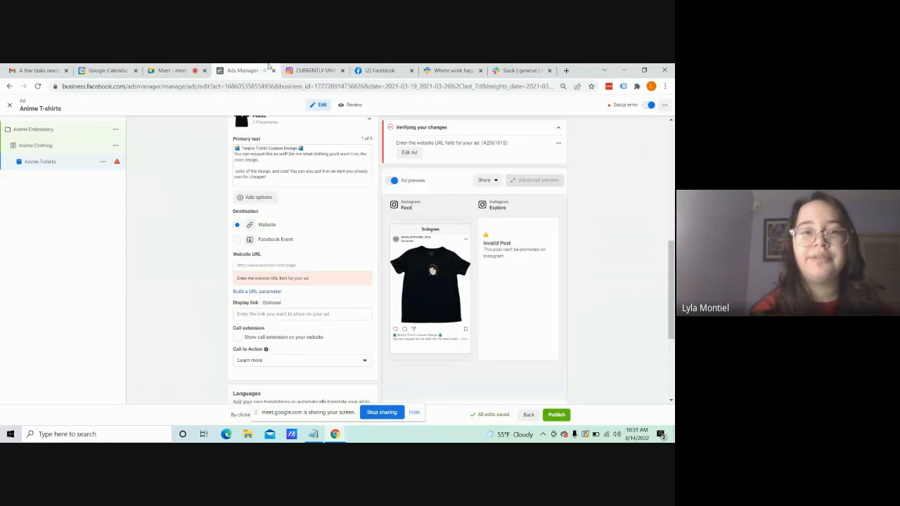
{"action": "left_click", "coordinate": [297, 266]}
{"action": "right_click", "coordinate": [296, 265]}
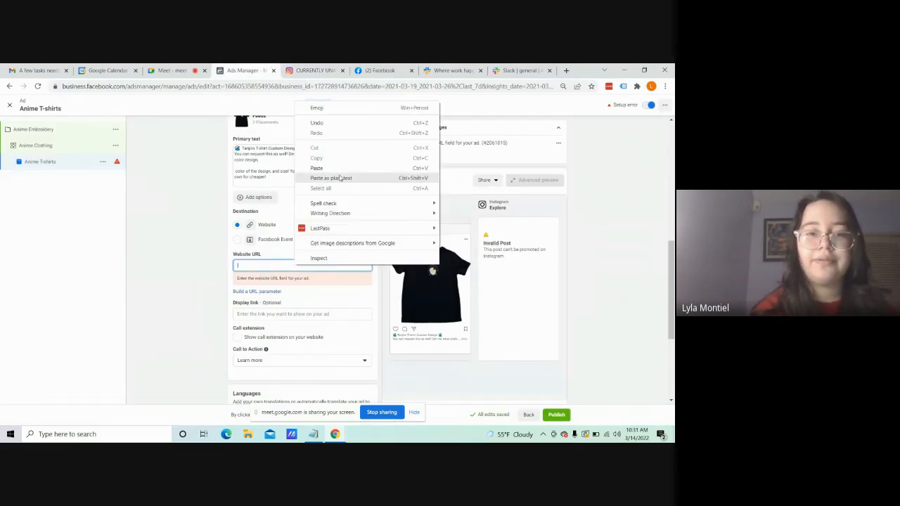
{"action": "left_click", "coordinate": [340, 179]}
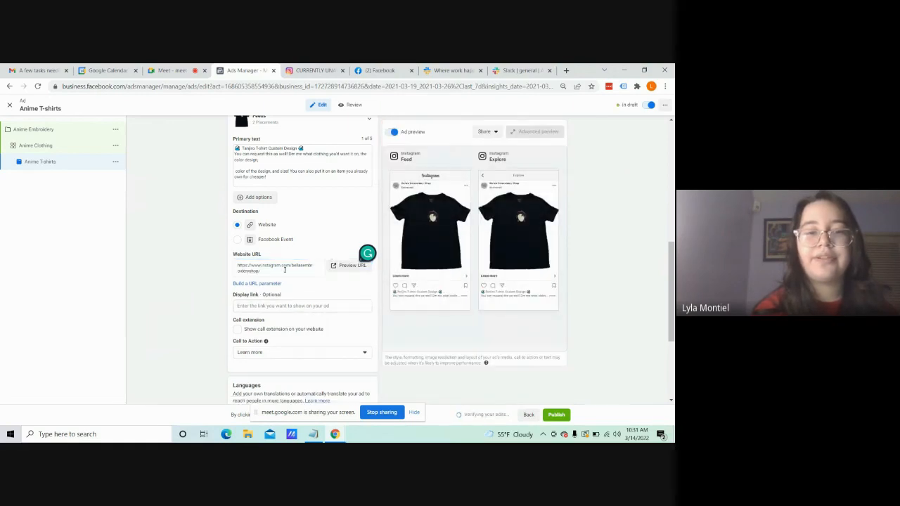
Step: Examine the ad's call-to-action choices and review its identity, format, language and tracking settings
{"action": "left_click_drag", "start_coordinate": [672, 302], "coordinate": [673, 332]}
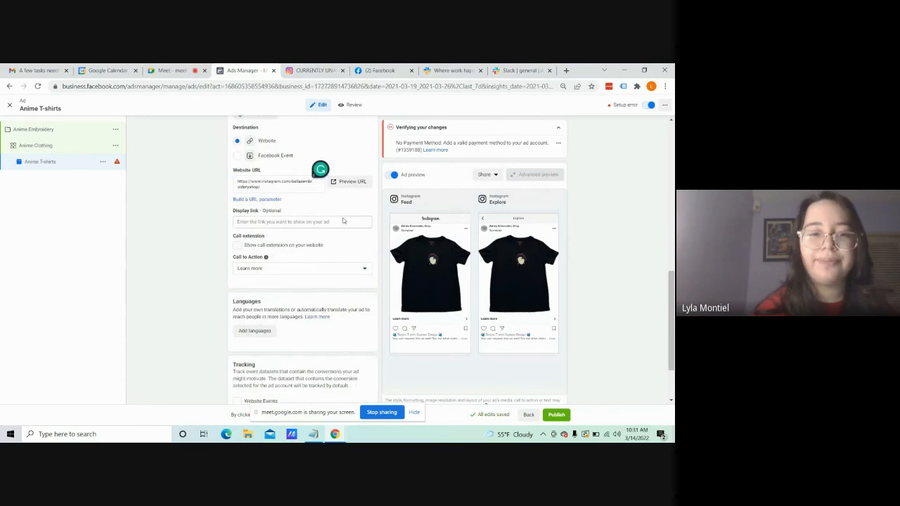
{"action": "left_click", "coordinate": [306, 269]}
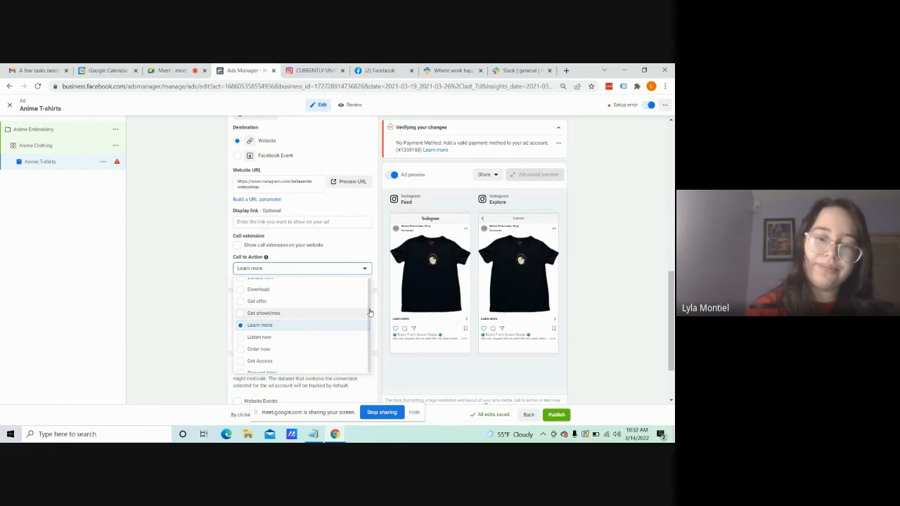
{"action": "left_click_drag", "start_coordinate": [366, 310], "coordinate": [370, 294]}
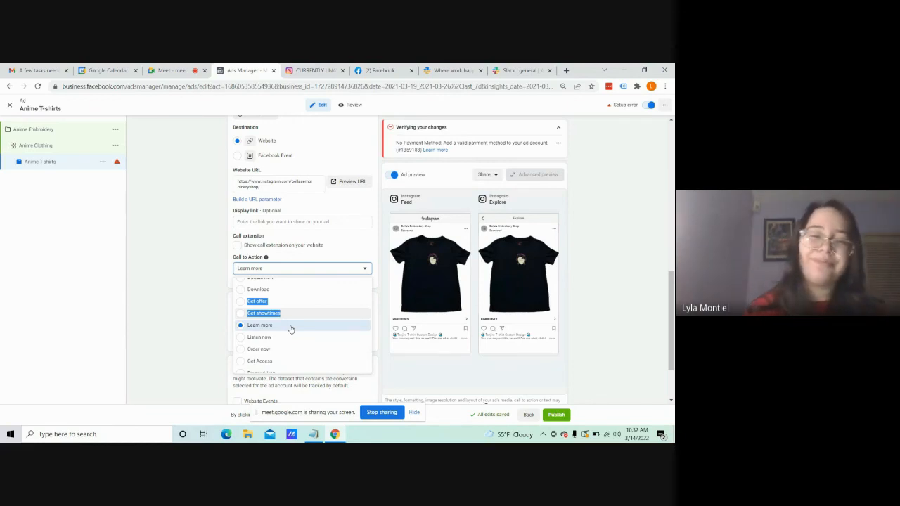
{"action": "scroll", "coordinate": [291, 329], "scroll_direction": "up", "scroll_amount": 2}
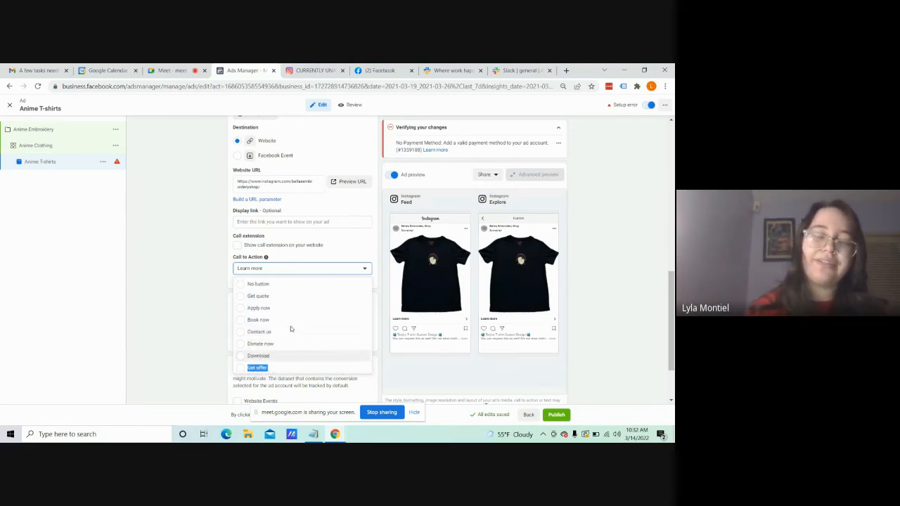
{"action": "scroll", "coordinate": [291, 328], "scroll_direction": "down", "scroll_amount": 3}
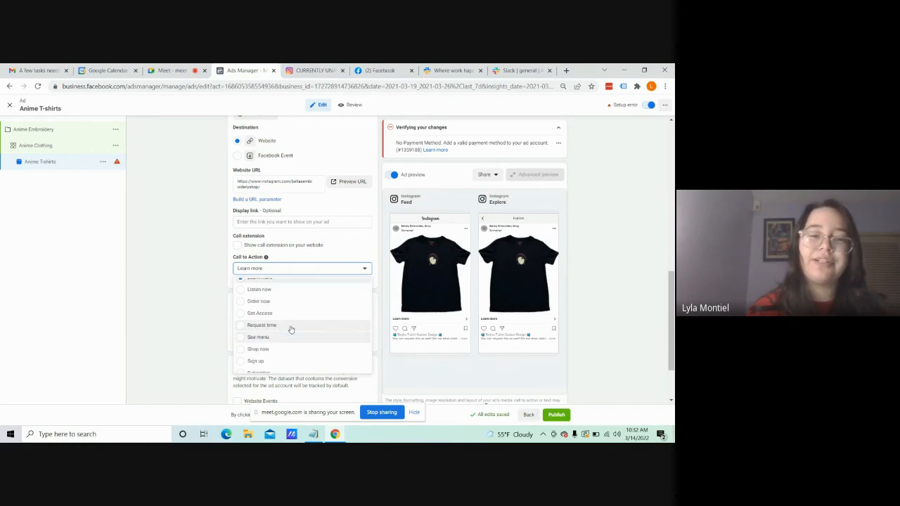
{"action": "left_click", "coordinate": [169, 255]}
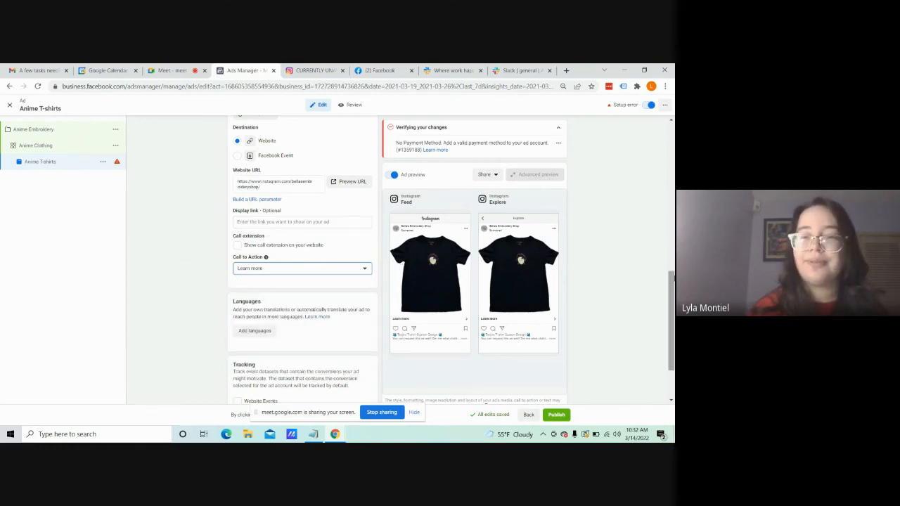
{"action": "left_click_drag", "start_coordinate": [673, 297], "coordinate": [674, 324]}
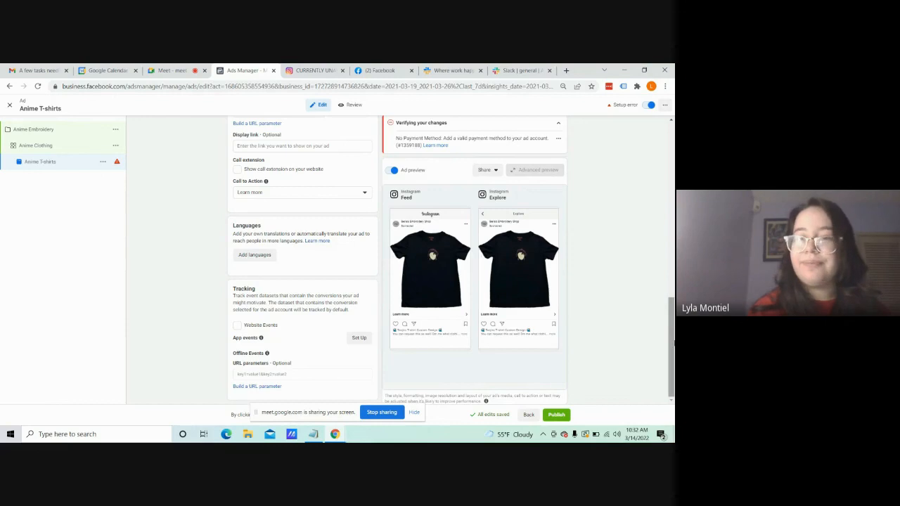
{"action": "left_click_drag", "start_coordinate": [671, 318], "coordinate": [670, 135]}
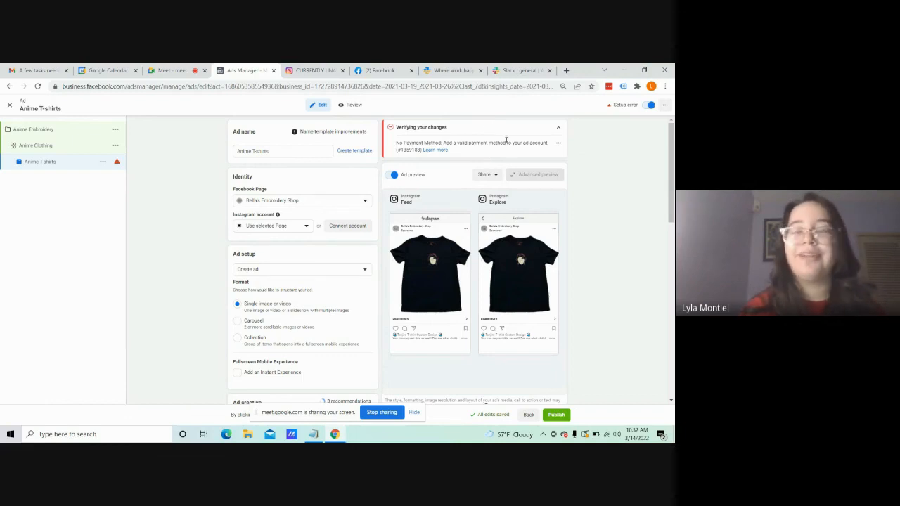
{"action": "mouse_move", "coordinate": [671, 146]}
{"action": "left_mouse_down"}
{"action": "mouse_move", "coordinate": [672, 155]}
{"action": "mouse_move", "coordinate": [671, 144]}
{"action": "left_mouse_up"}
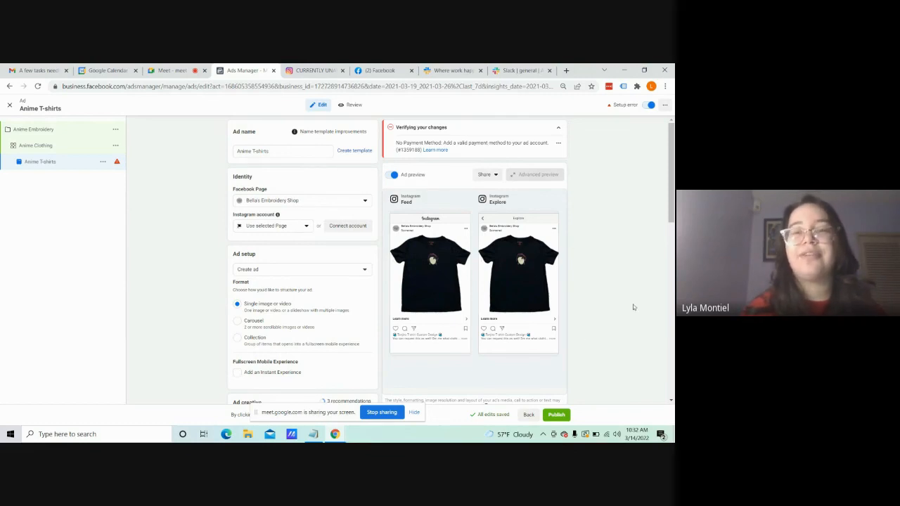
{"action": "left_click_drag", "start_coordinate": [671, 176], "coordinate": [673, 420]}
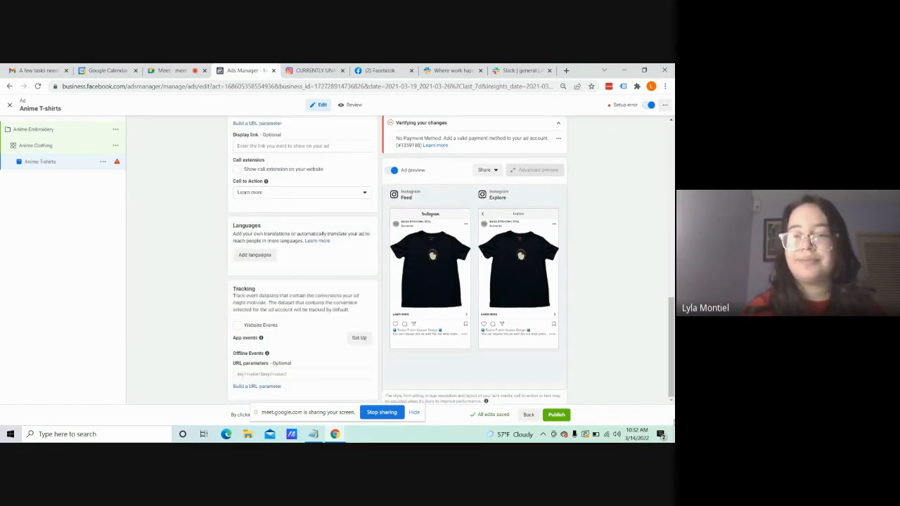